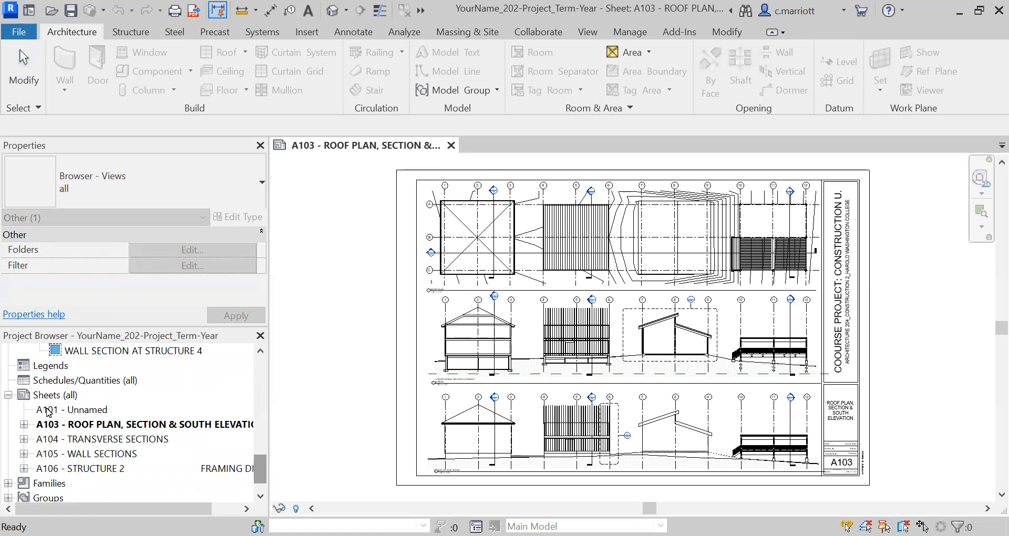
# Step: Open the unnamed sheet A101
pyautogui.click(48, 410)
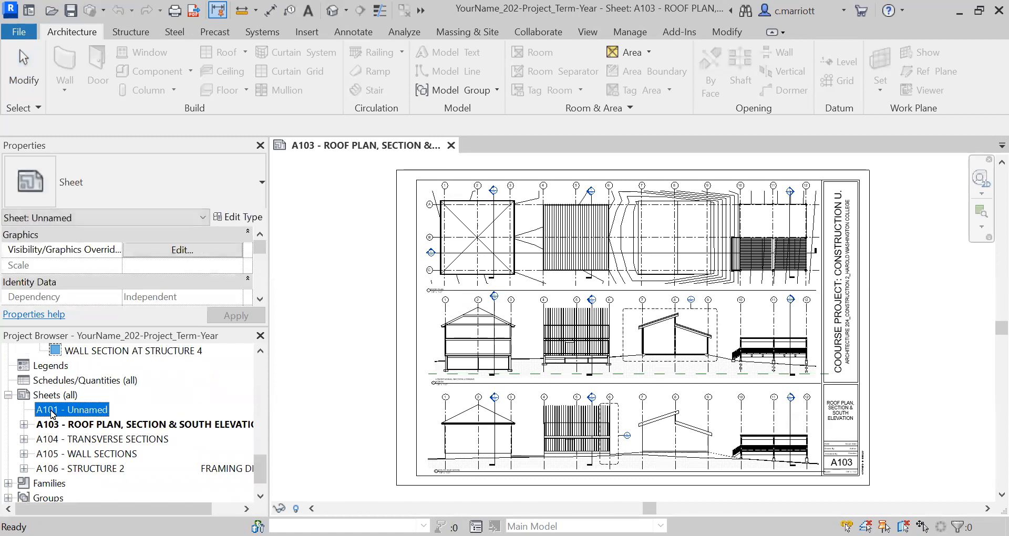
pyautogui.doubleClick(51, 411)
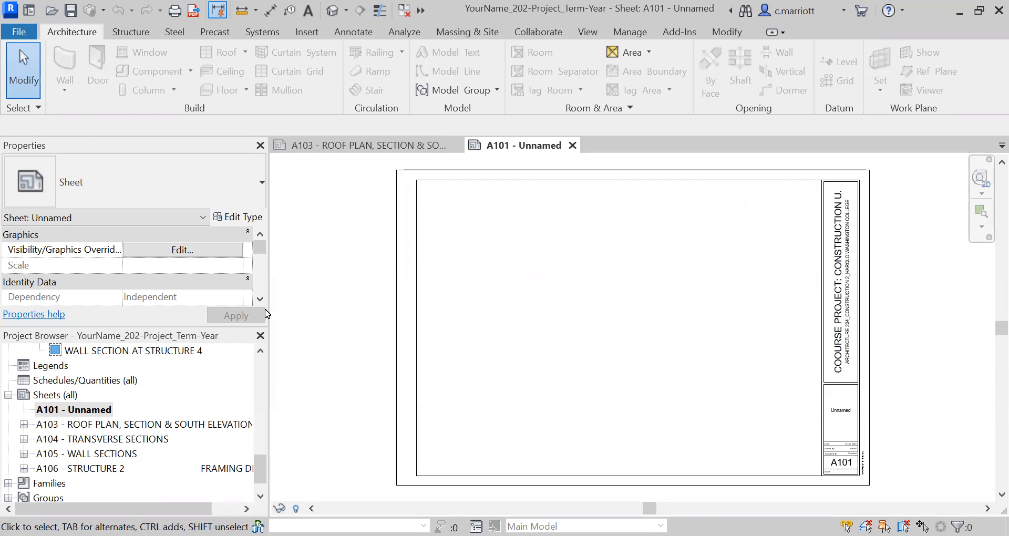
# Step: Find the default {3D} view among the project's 3D views and open it
pyautogui.scroll(4, 258, 385)
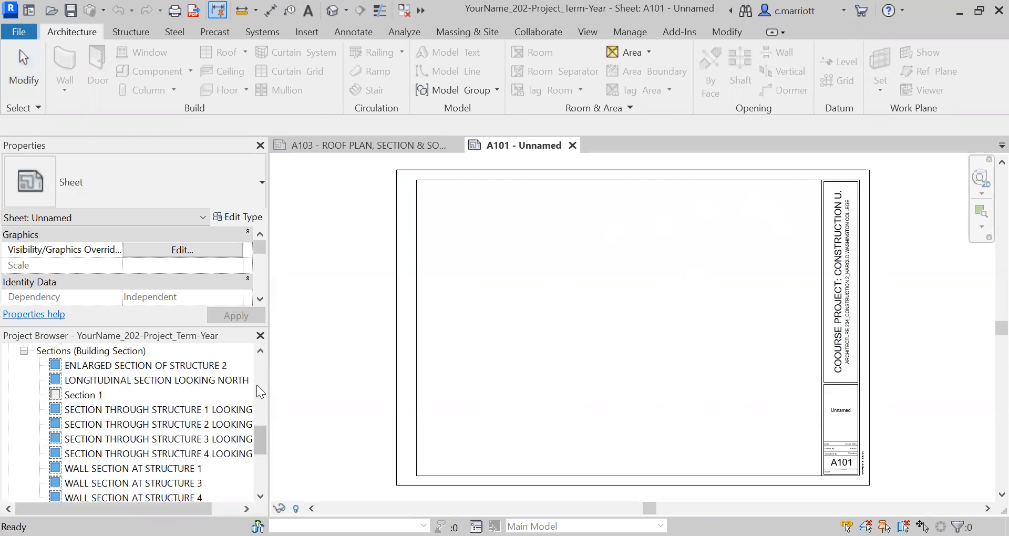
pyautogui.scroll(5, 261, 377)
pyautogui.scroll(2, 261, 374)
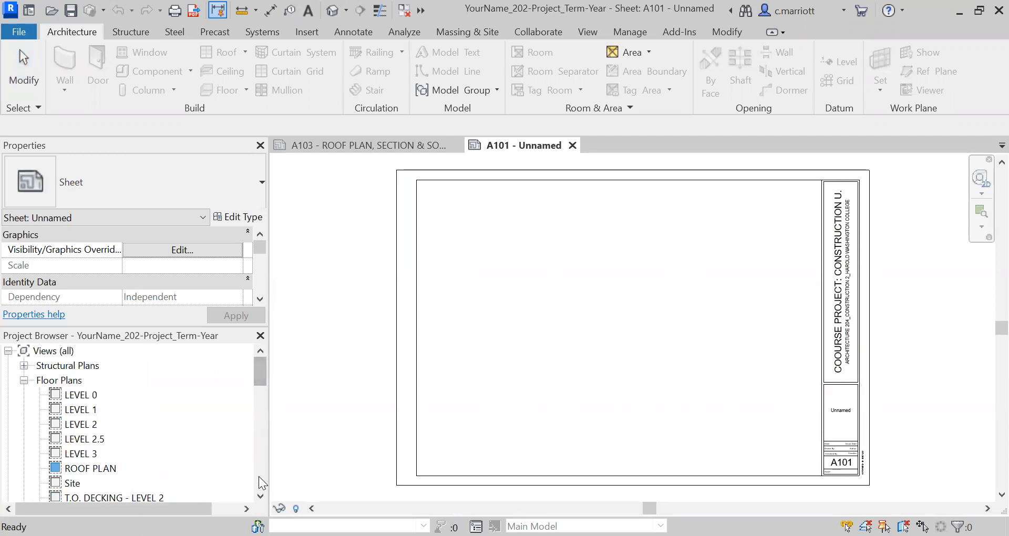
pyautogui.scroll(-4, 259, 475)
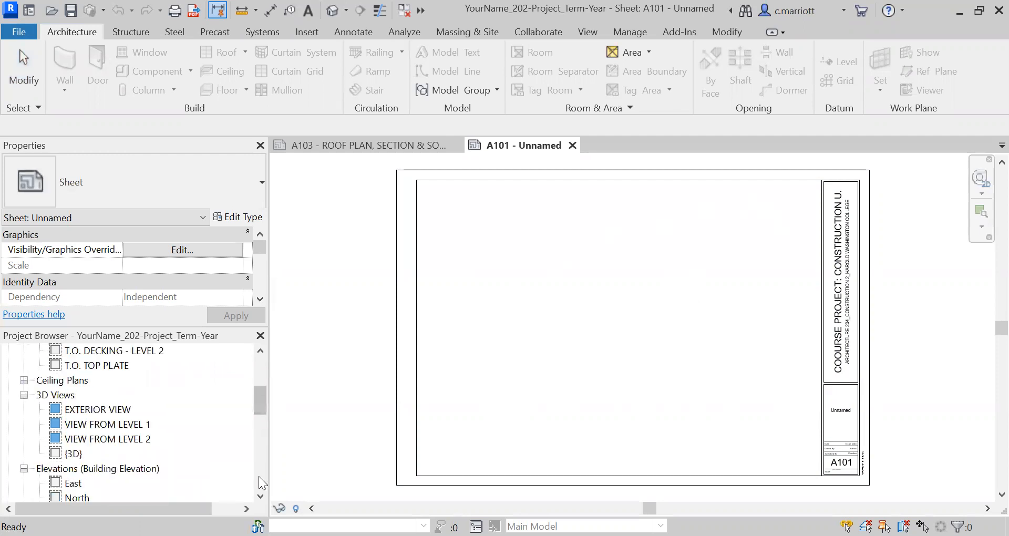
pyautogui.scroll(-3, 260, 482)
pyautogui.scroll(3, 247, 381)
pyautogui.click(73, 454)
pyautogui.doubleClick(73, 454)
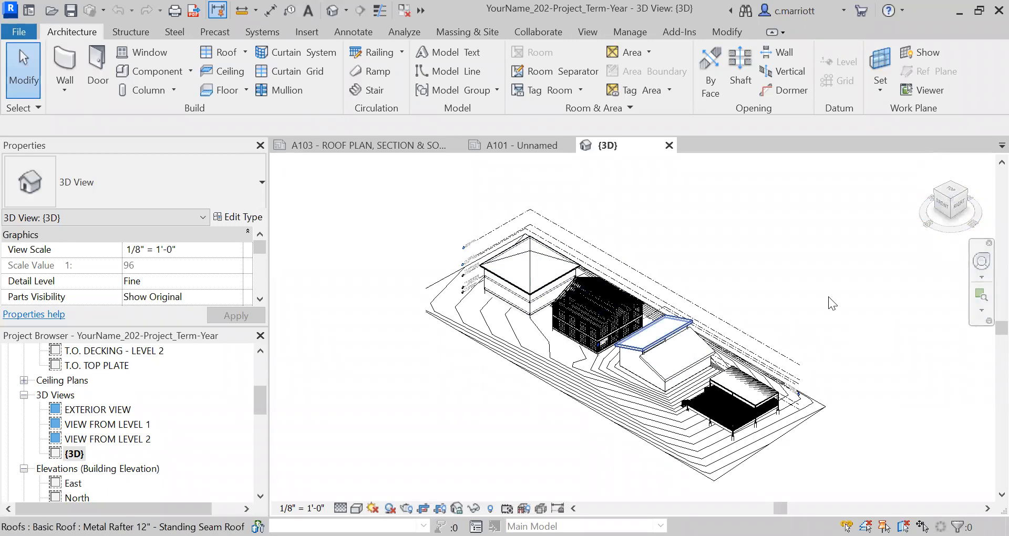
# Step: Orient the {3D} view to the isometric corner facing the top, left and front sides, with the whole site framed
pyautogui.click(937, 190)
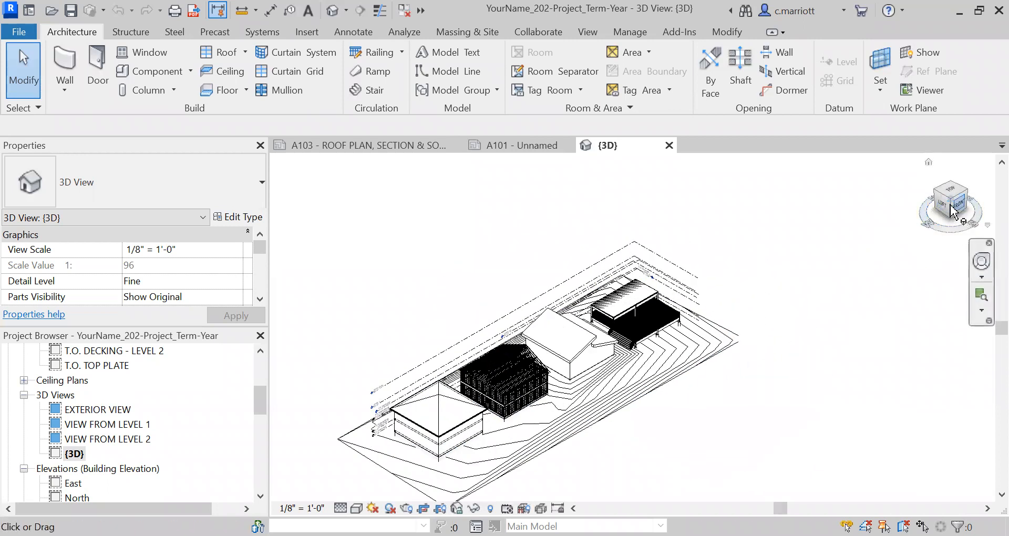
pyautogui.scroll(1, 494, 419)
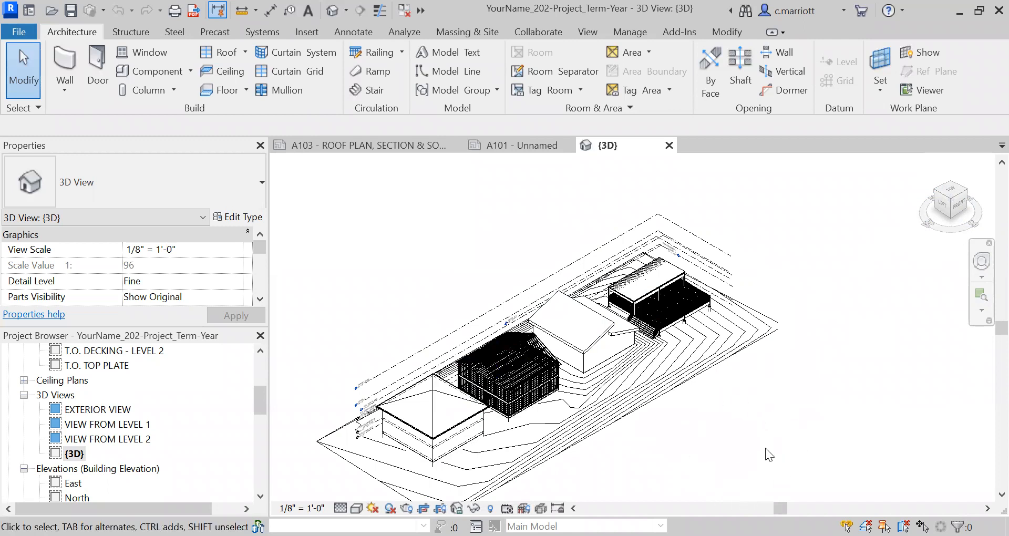
pyautogui.moveTo(421, 299); pyautogui.dragTo(463, 258, button='middle')
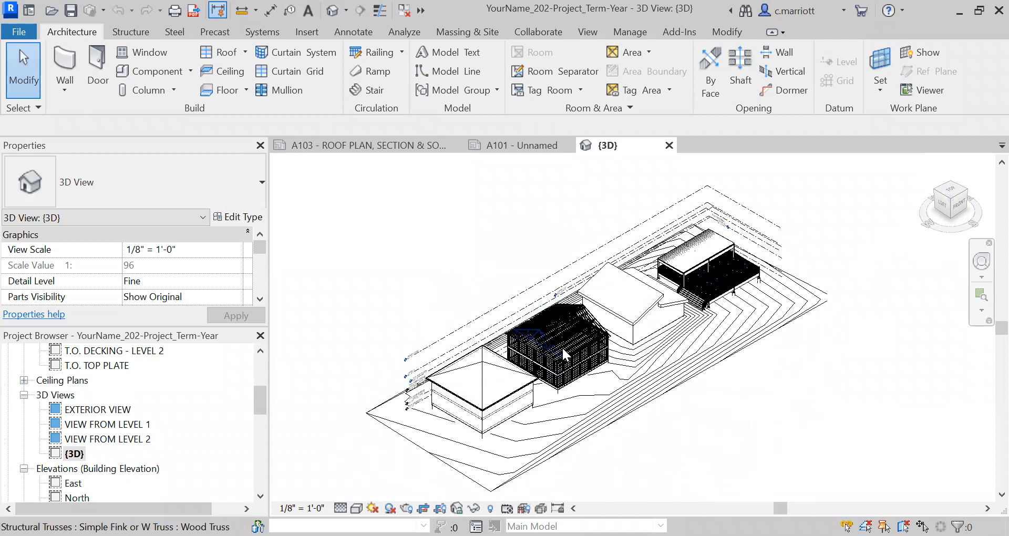
# Step: Duplicate the {3D} view
pyautogui.click(74, 454)
pyautogui.rightClick(72, 457)
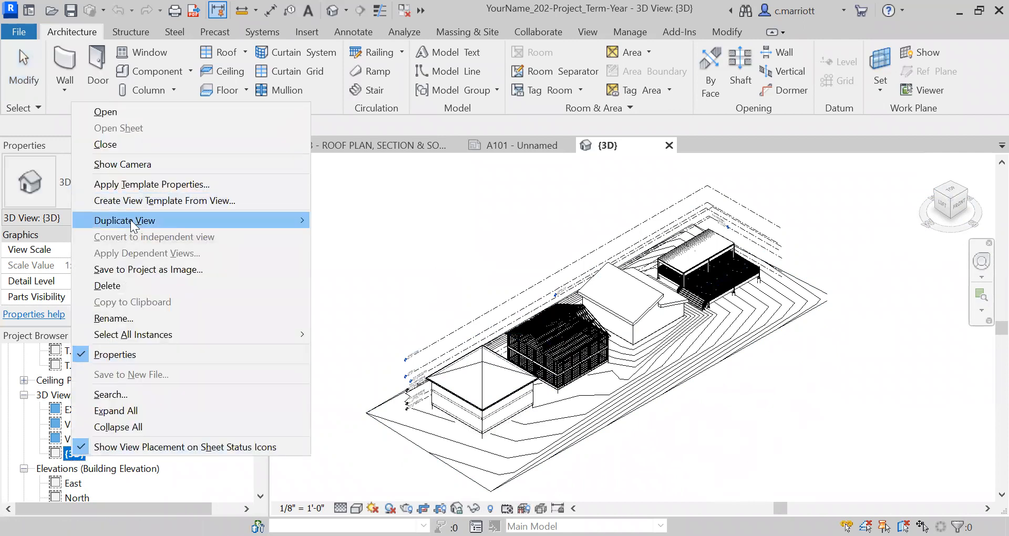
pyautogui.moveTo(296, 221)
pyautogui.click(350, 222)
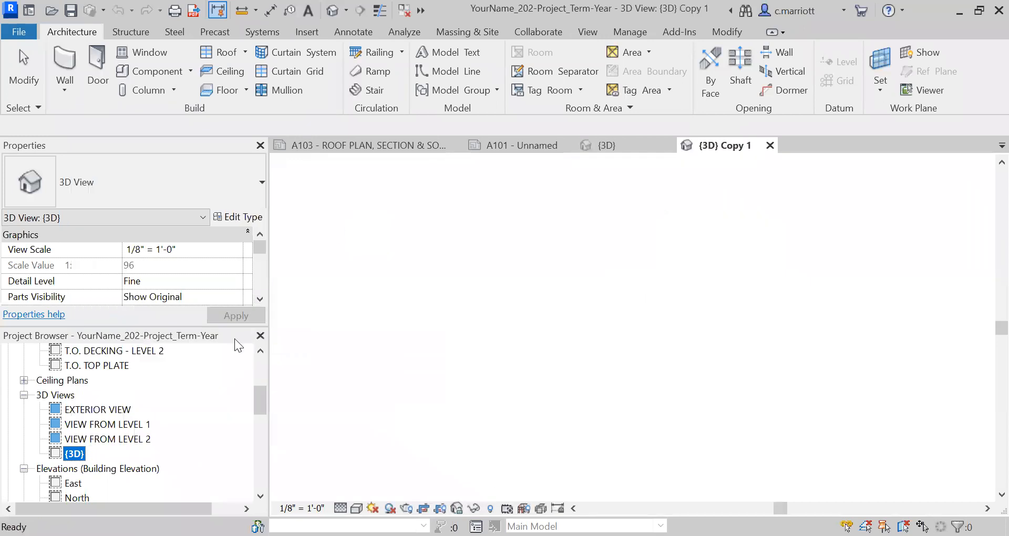
# Step: Rename the duplicated 3D view as EXPLODED AXONOMETRIC
pyautogui.click(102, 471)
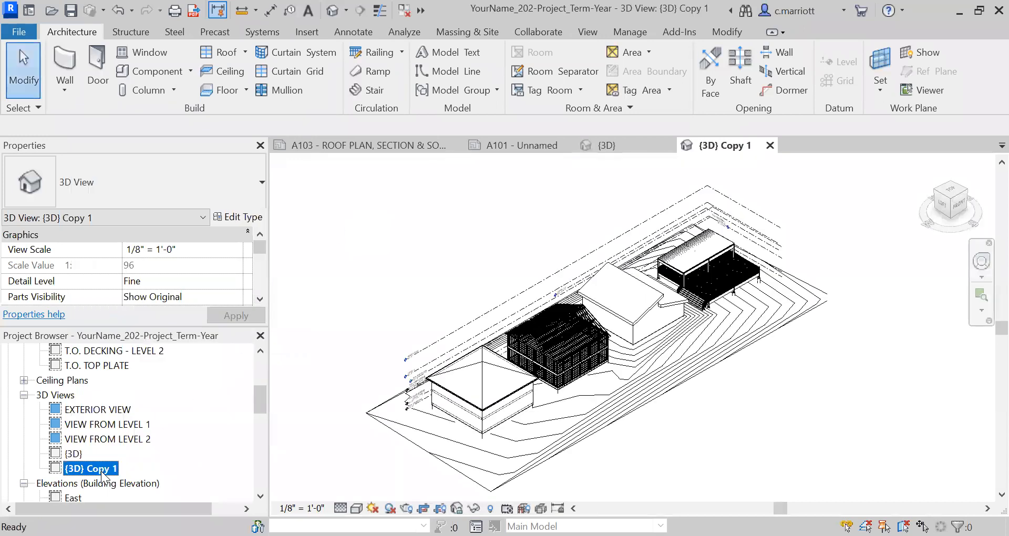
pyautogui.rightClick(101, 471)
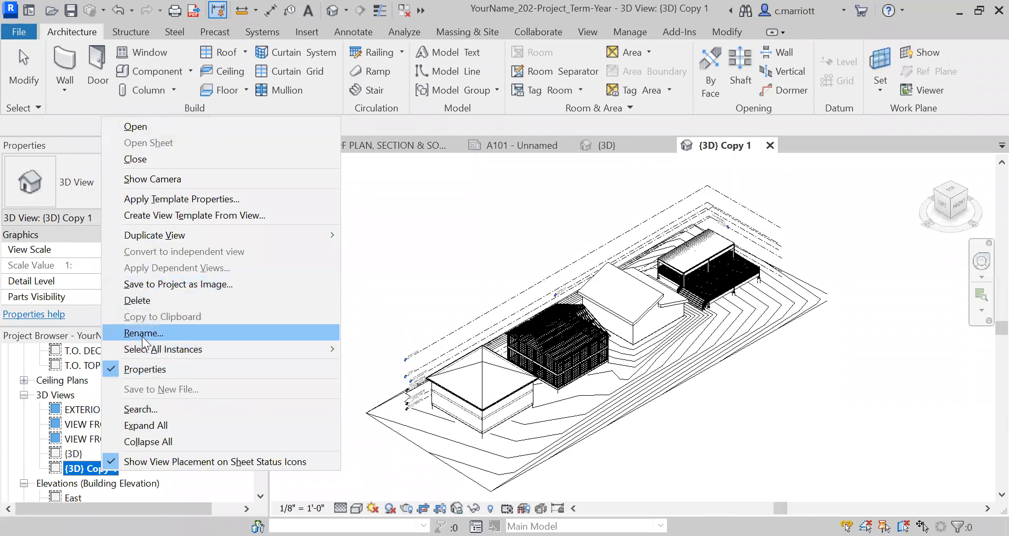
pyautogui.click(142, 334)
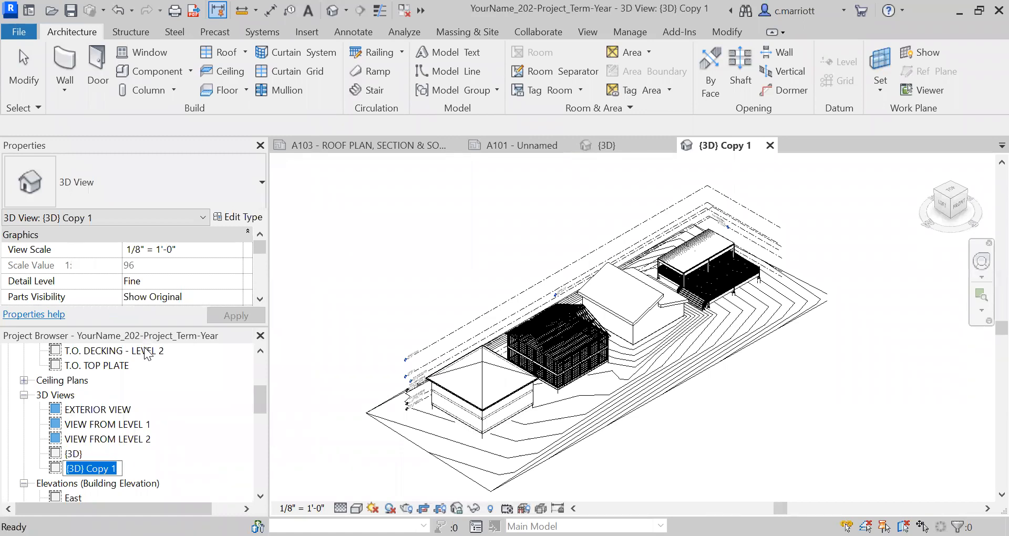
pyautogui.write('ex')
pyautogui.press('BackSpace')
pyautogui.press('BackSpace')
pyautogui.write('e')
pyautogui.press('BackSpace')
pyautogui.write('EXPLODE')
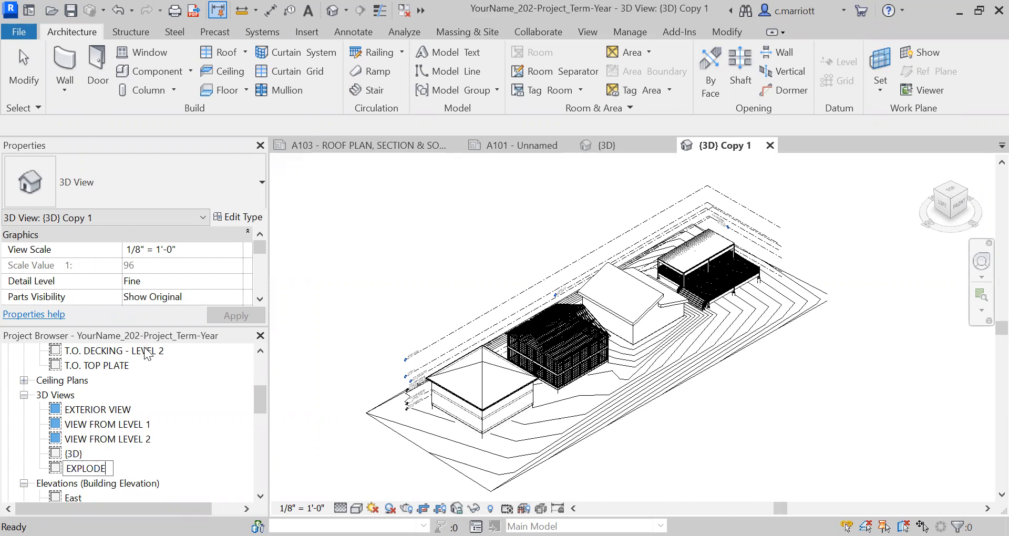
pyautogui.write('D AXONOMETRIC')
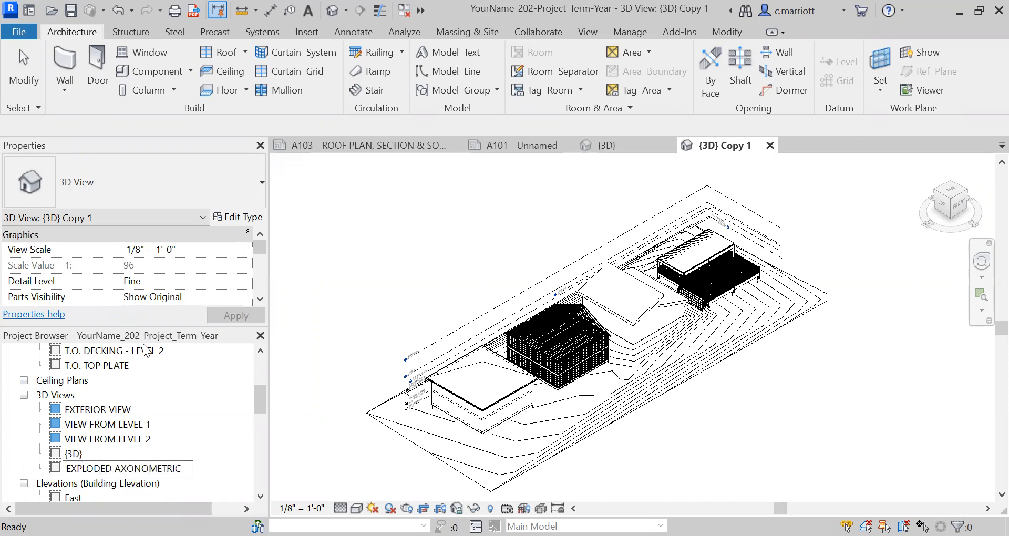
pyautogui.click(88, 452)
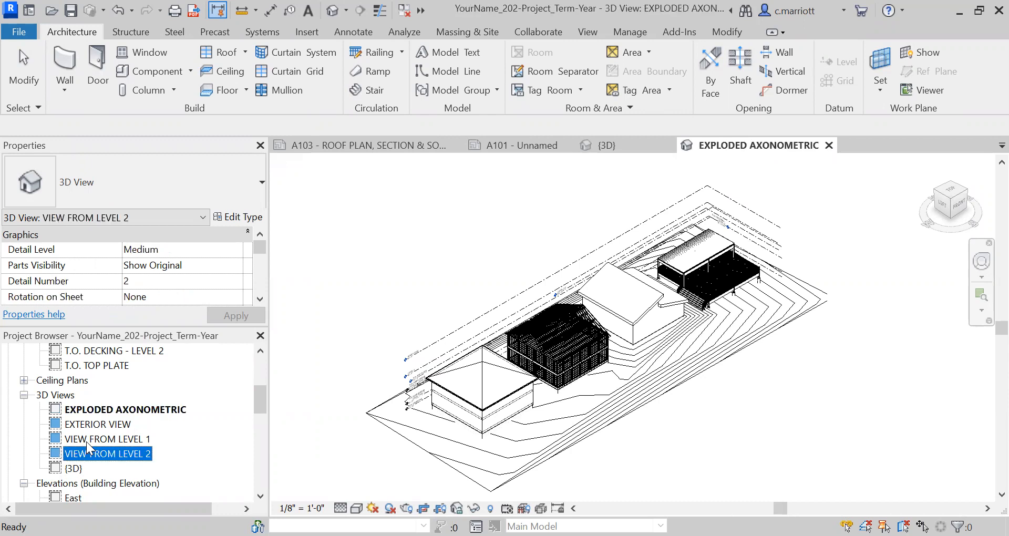
pyautogui.click(112, 412)
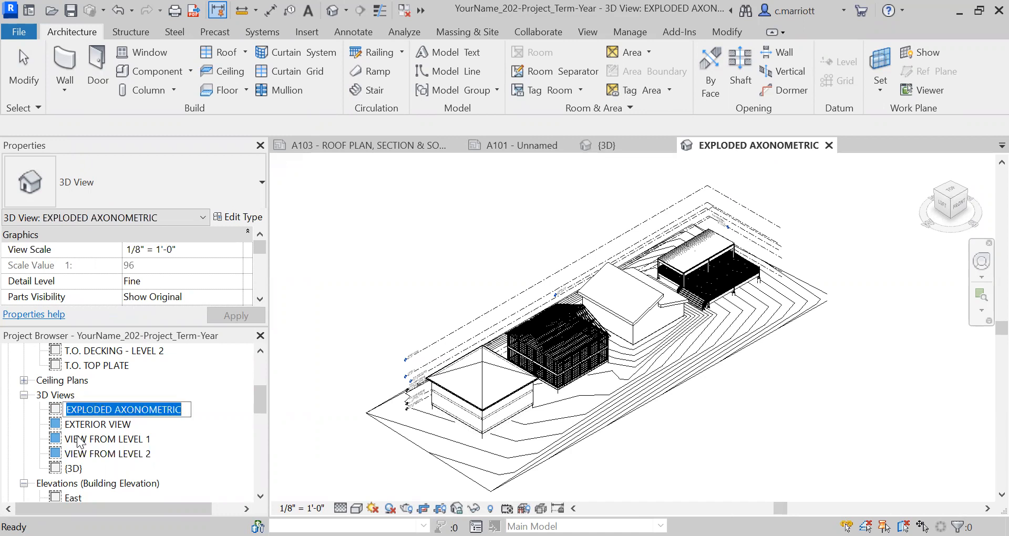
pyautogui.click(81, 419)
pyautogui.click(81, 412)
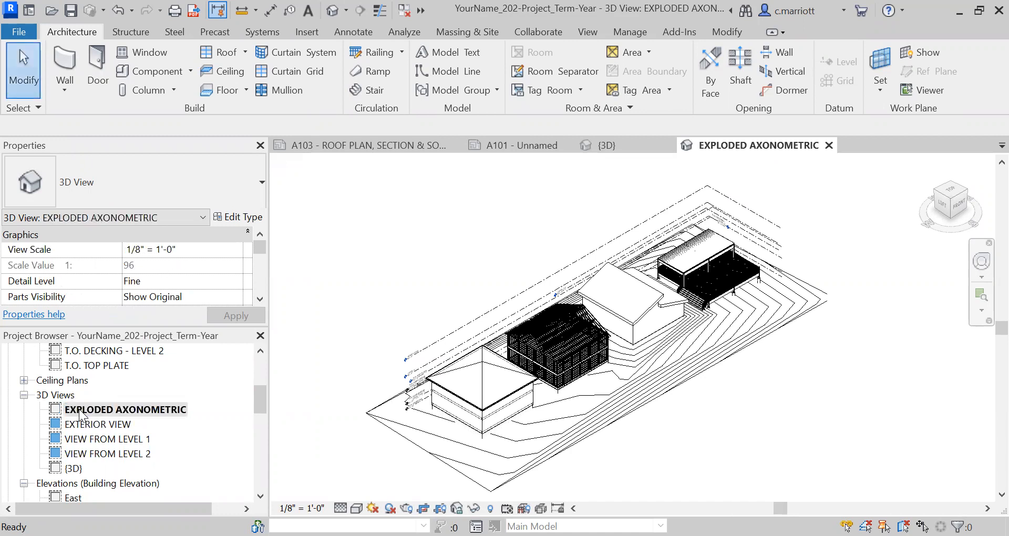
pyautogui.click(87, 440)
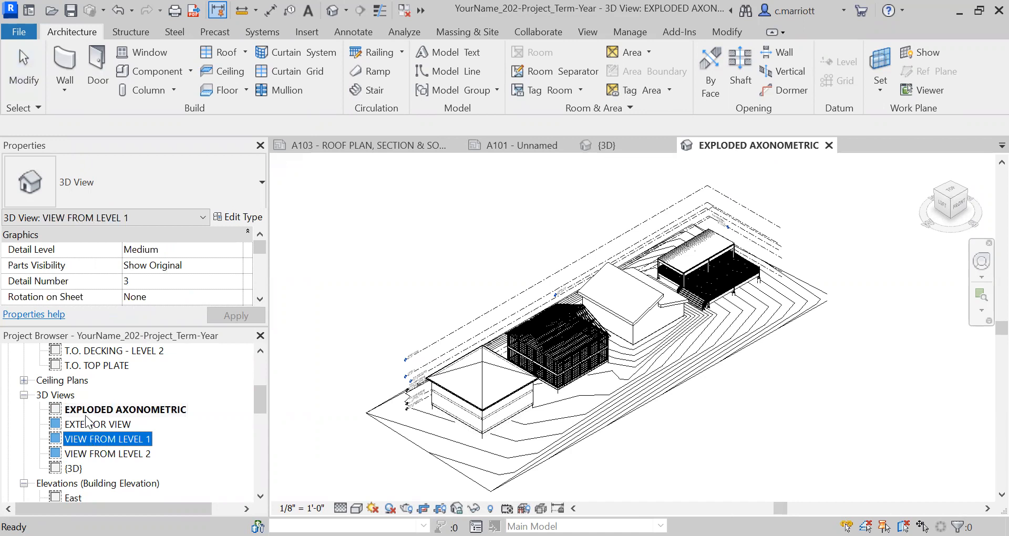
pyautogui.click(88, 411)
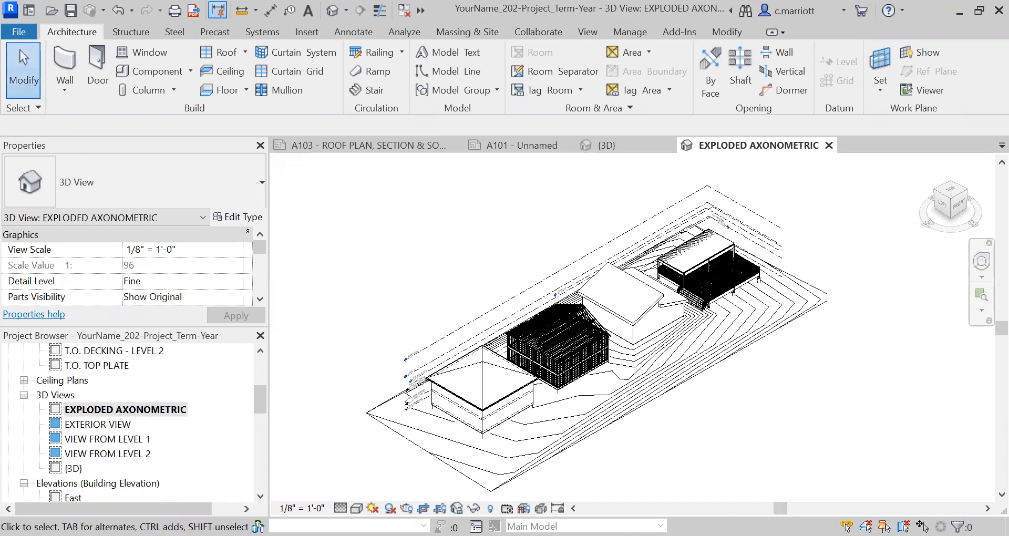
# Step: Set the visual style of the EXPLODED AXONOMETRIC view to Shaded
pyautogui.scroll(5, 537, 374)
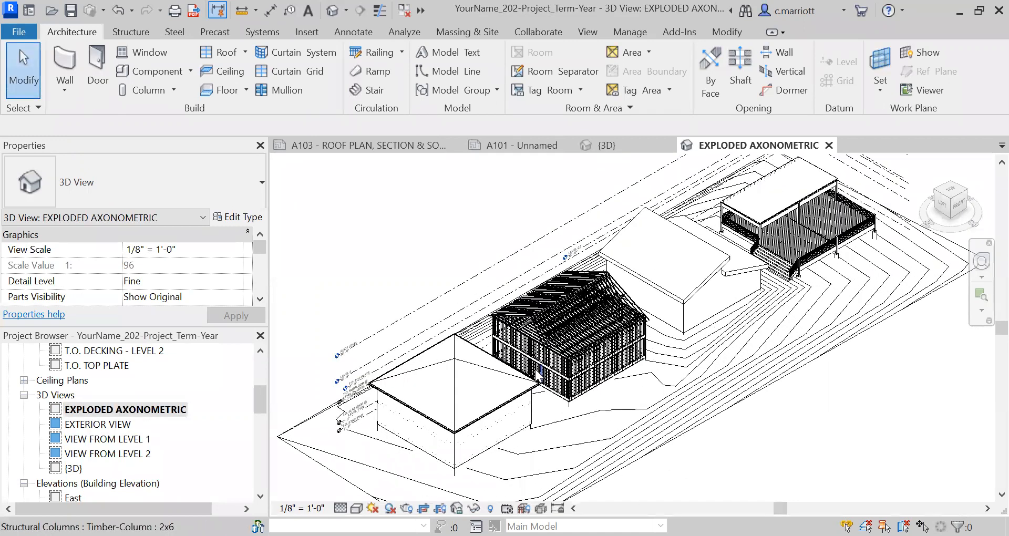
pyautogui.scroll(-2, 668, 279)
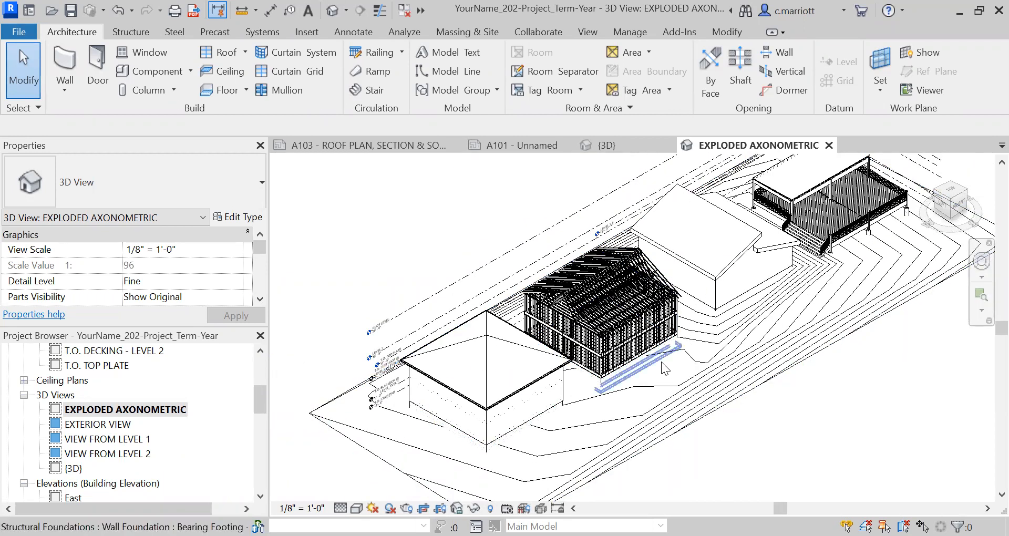
pyautogui.moveTo(663, 369); pyautogui.dragTo(656, 402, button='middle')
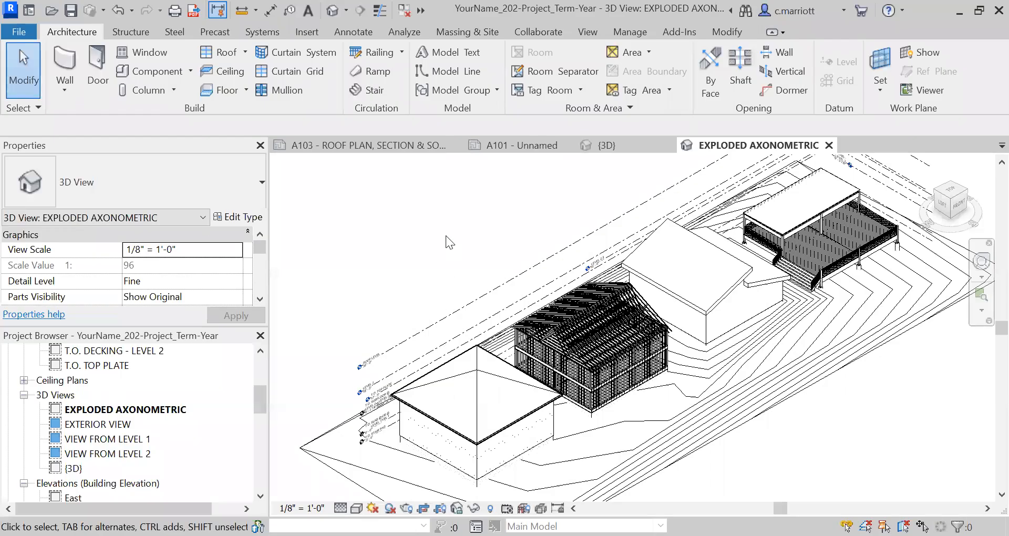
pyautogui.scroll(-2, 415, 362)
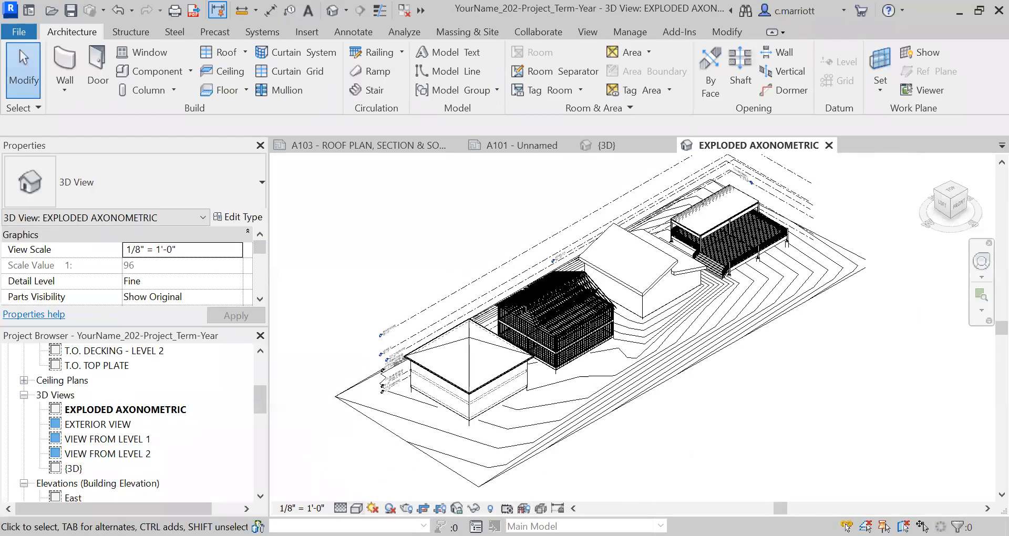
pyautogui.click(356, 508)
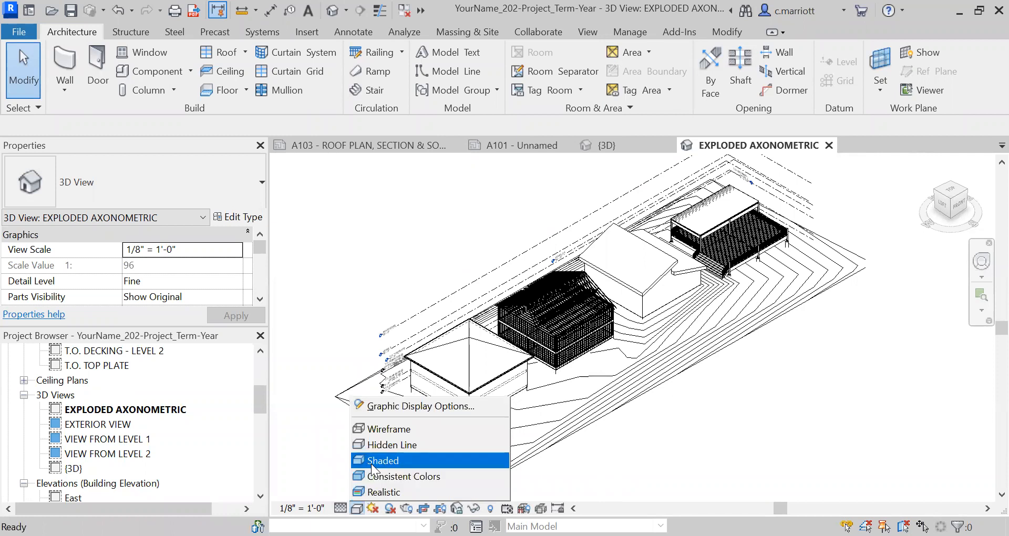
pyautogui.click(371, 460)
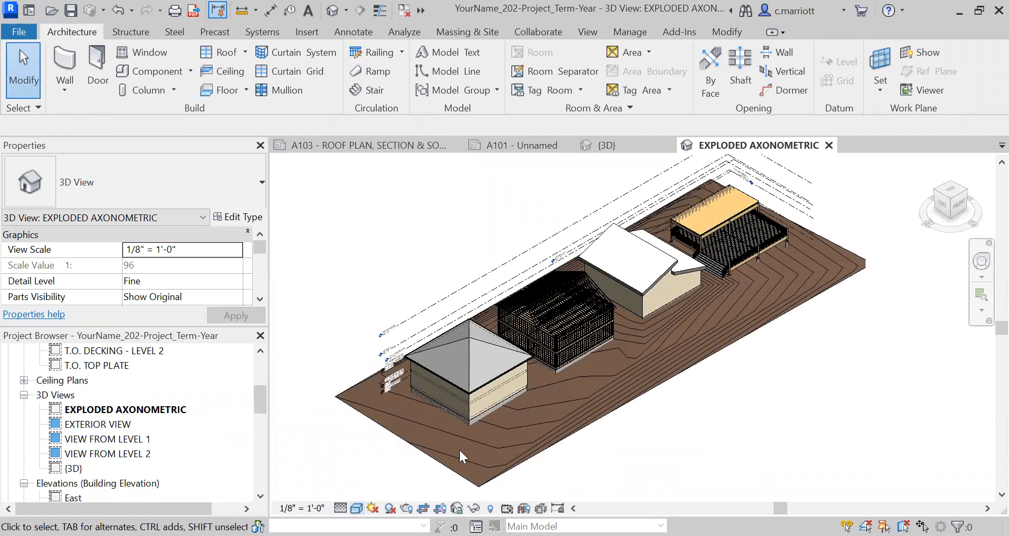
# Step: Override the topography surface's graphics by element in this view, setting its surface transparency to 70
pyautogui.scroll(3, 546, 364)
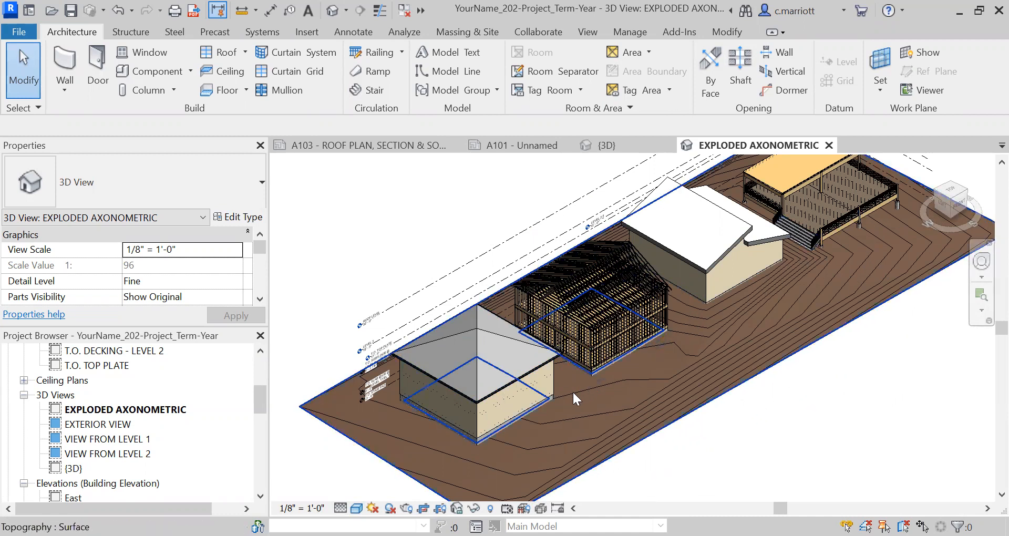
pyautogui.click(696, 340)
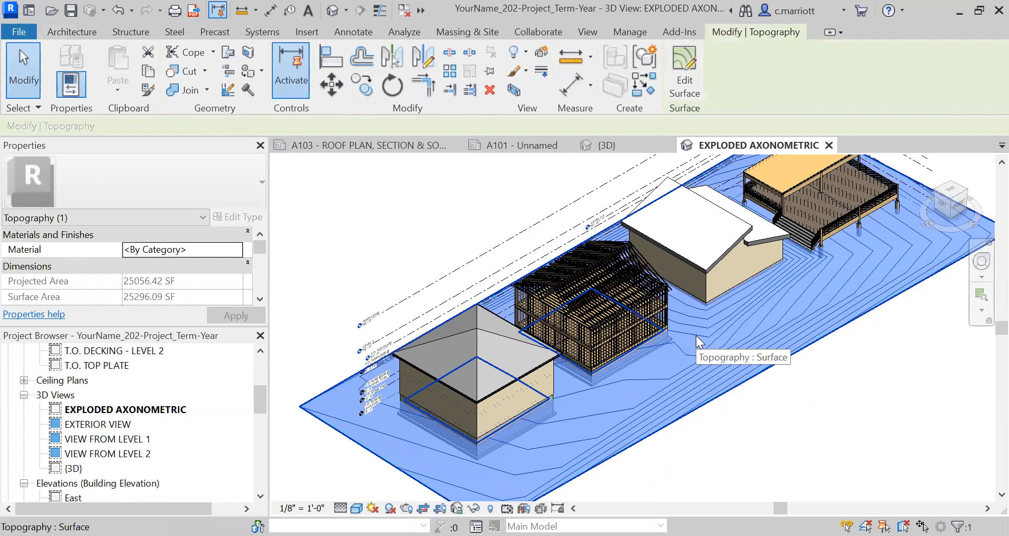
pyautogui.rightClick(696, 337)
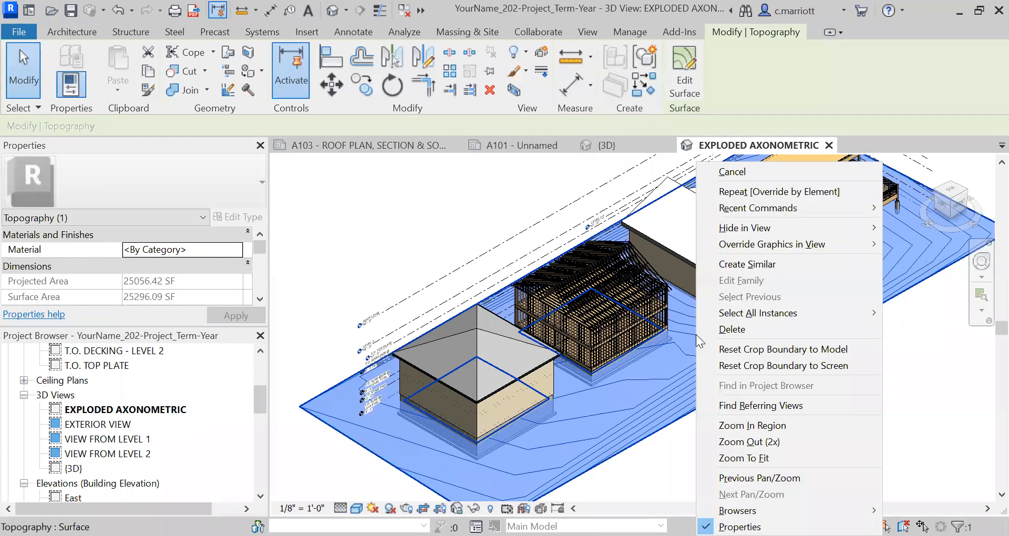
pyautogui.moveTo(841, 244)
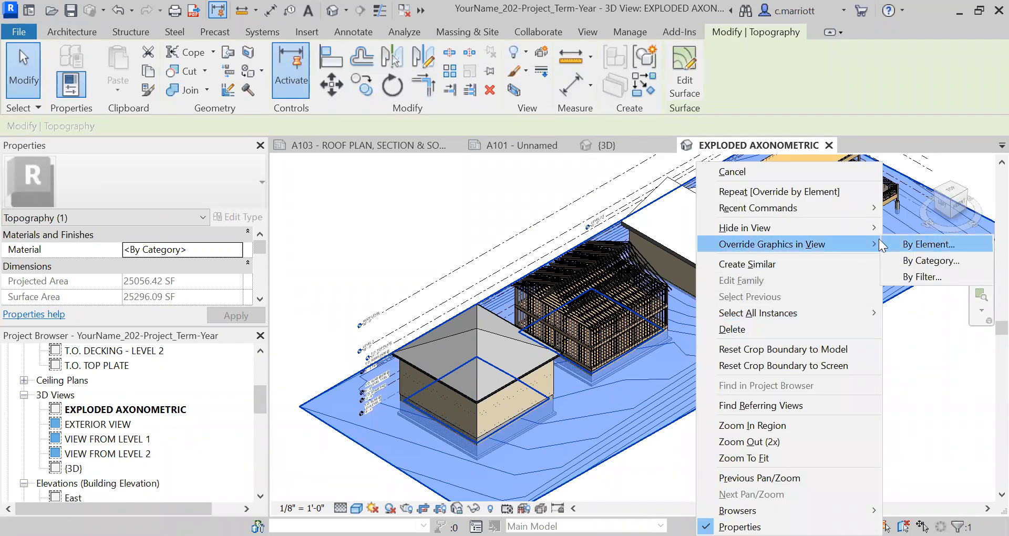
pyautogui.click(907, 244)
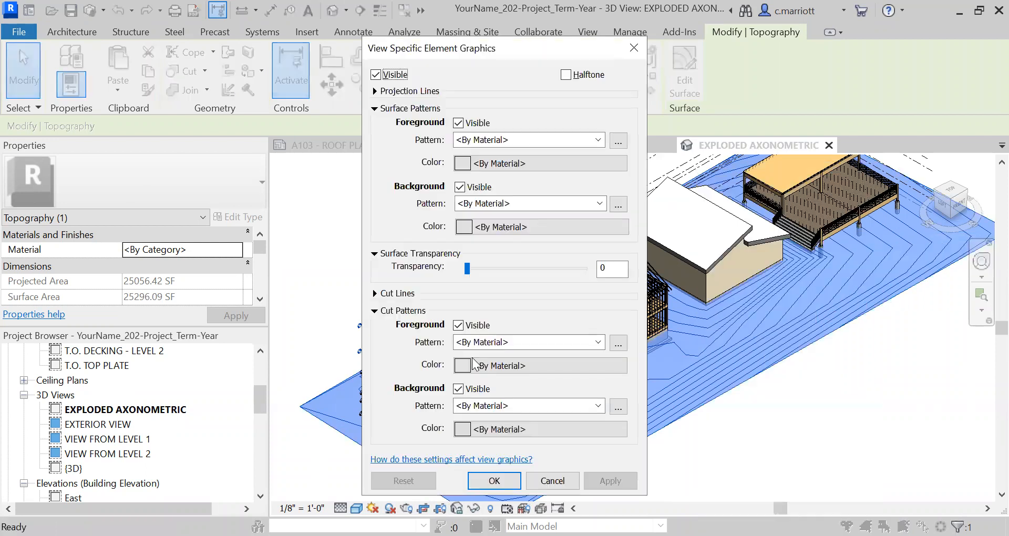
pyautogui.click(605, 268)
pyautogui.press('BackSpace')
pyautogui.write('70')
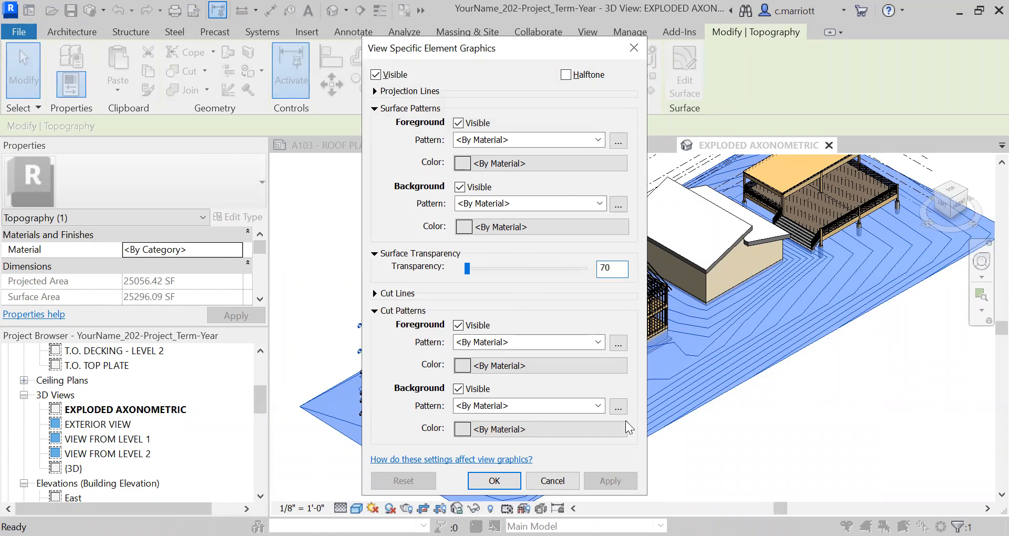
pyautogui.click(491, 480)
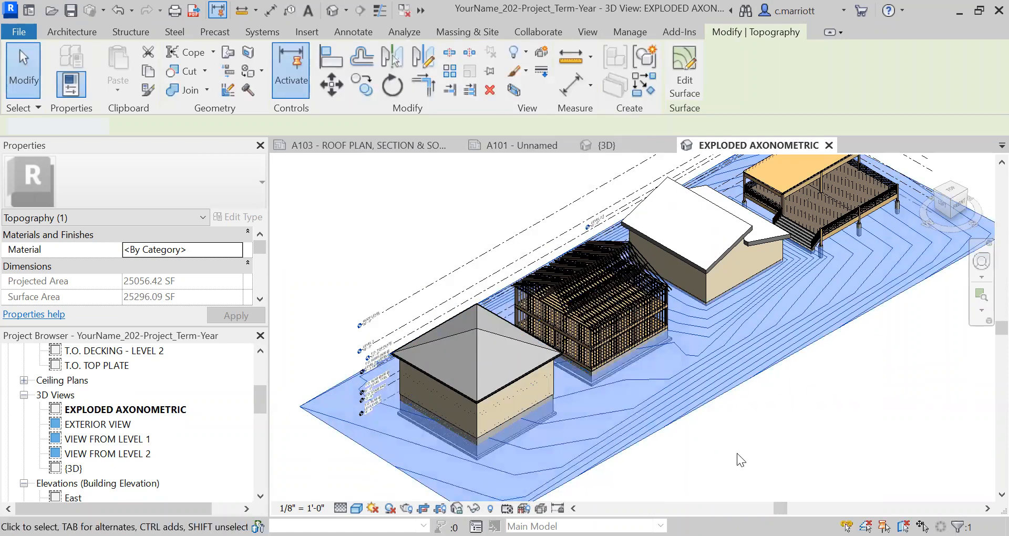
pyautogui.click(736, 453)
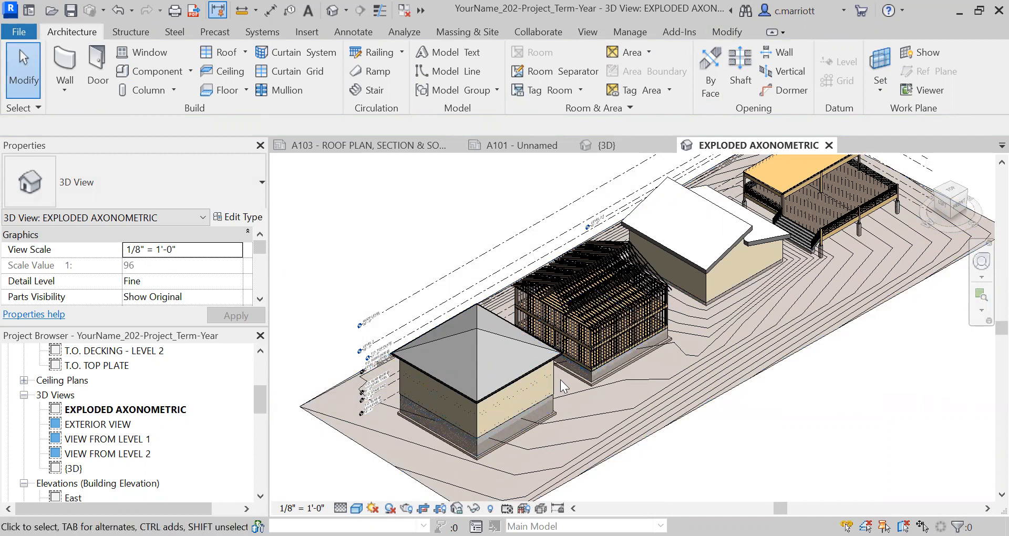
# Step: Displace the hip roof of the front building straight up by about 13' 6" in this view
pyautogui.click(494, 332)
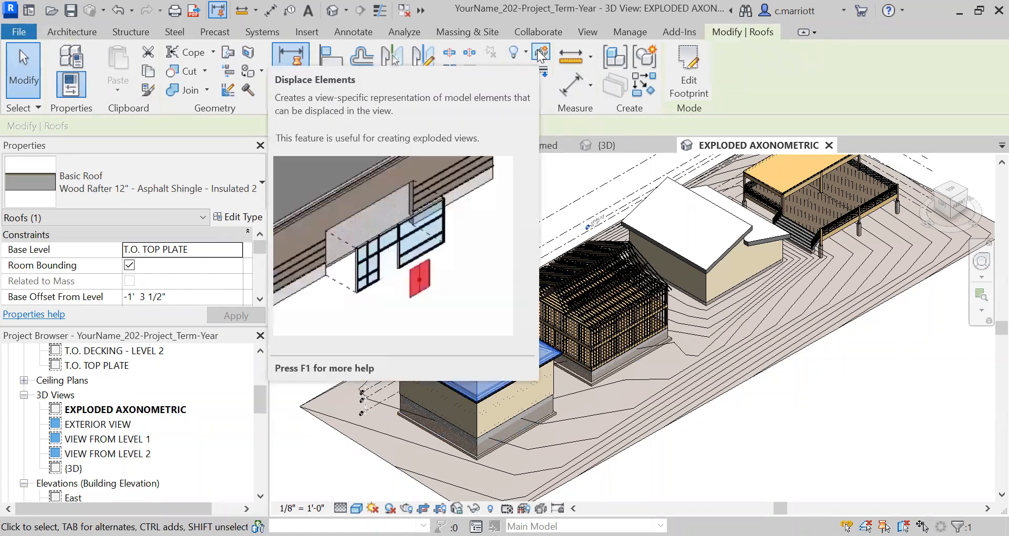
pyautogui.click(540, 54)
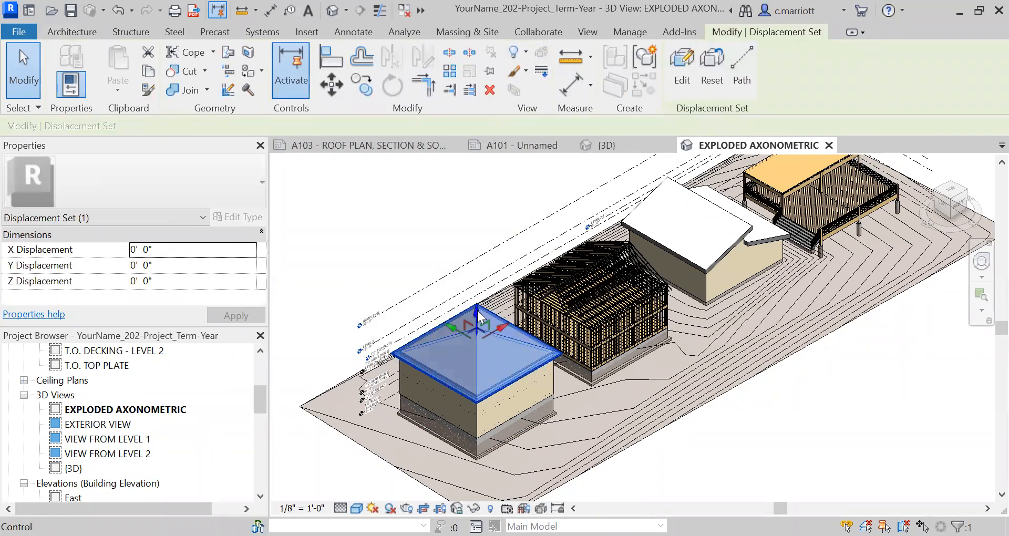
pyautogui.moveTo(478, 317); pyautogui.dragTo(477, 283)
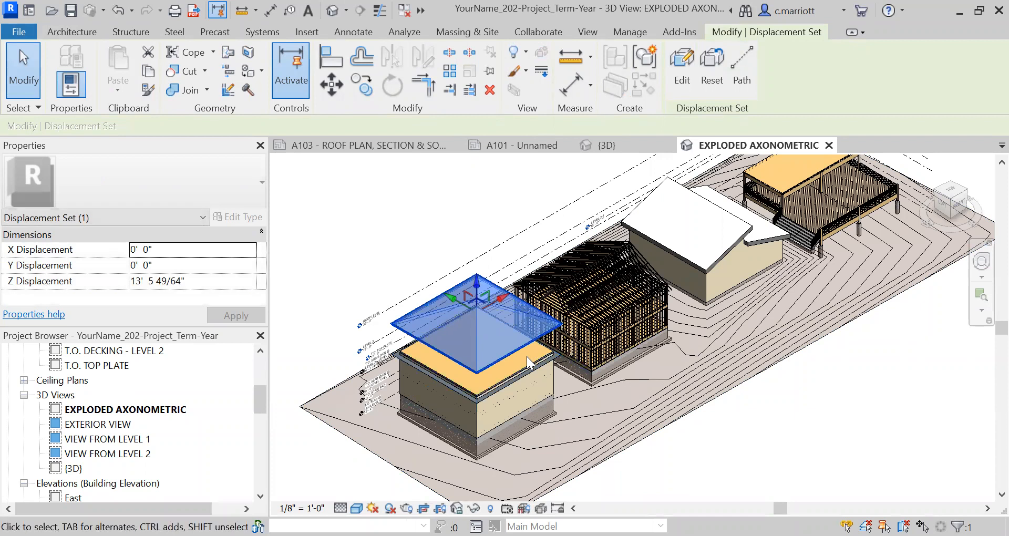
pyautogui.click(385, 246)
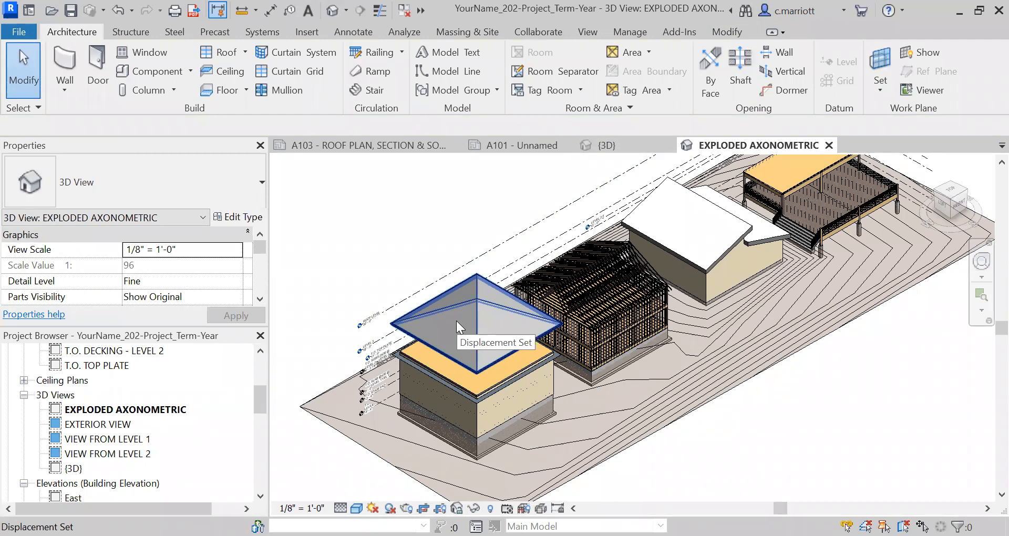
# Step: Add dashed displacement paths linking the raised hip roof's corners to their original location
pyautogui.click(456, 320)
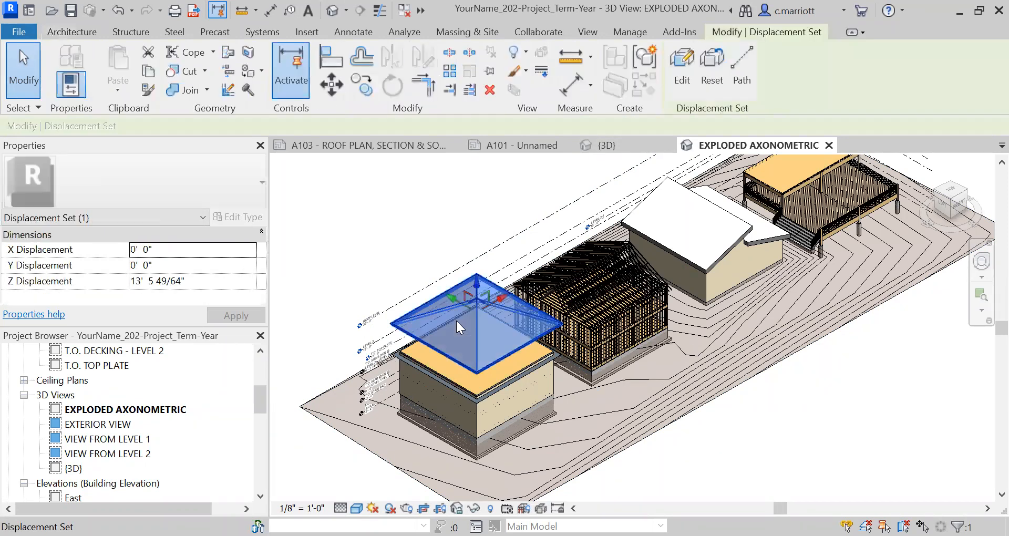
pyautogui.click(745, 81)
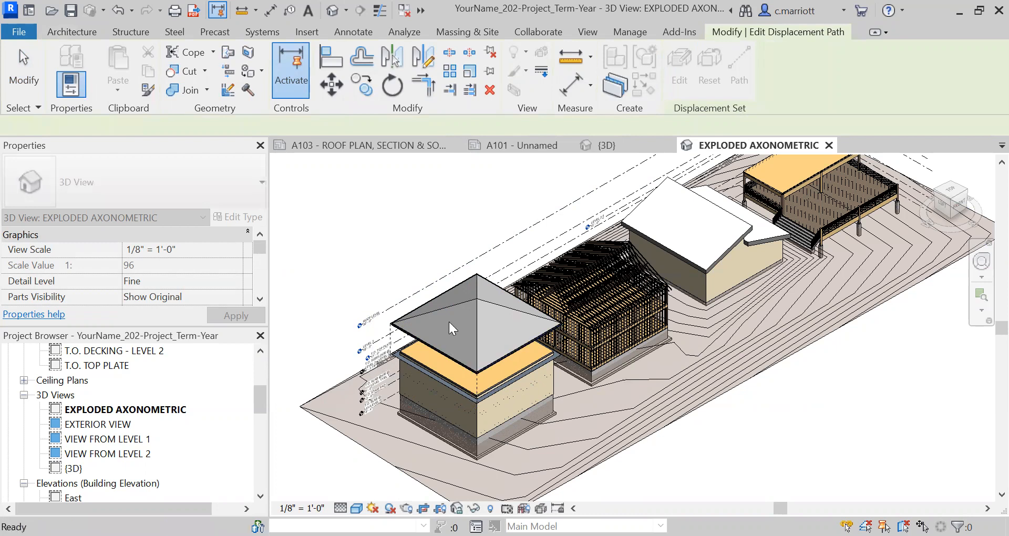
pyautogui.press('Escape')
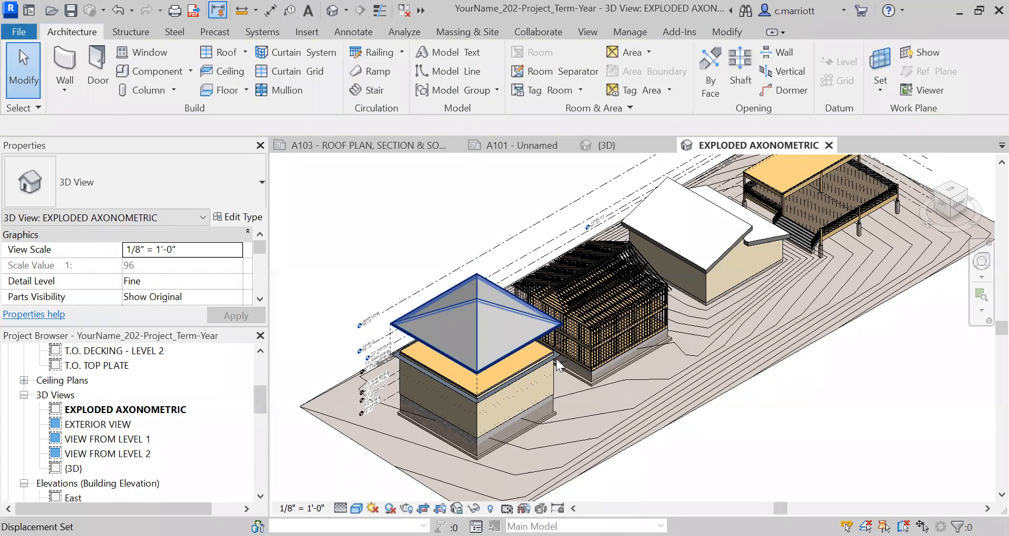
# Step: Override the front building's exposed ceiling graphics by element in this view, increasing its surface transparency
pyautogui.click(528, 364)
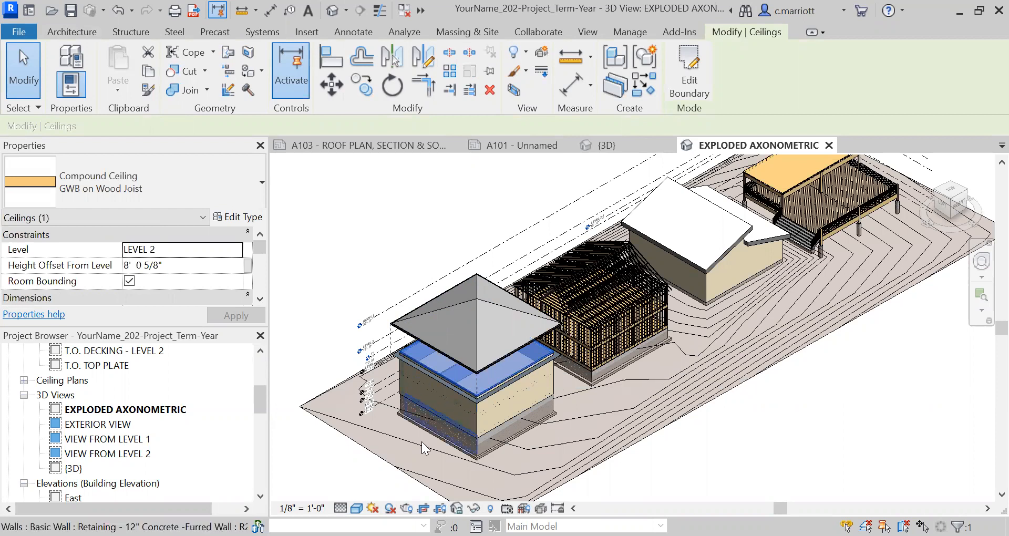
pyautogui.rightClick(521, 365)
pyautogui.moveTo(611, 246)
pyautogui.click(726, 247)
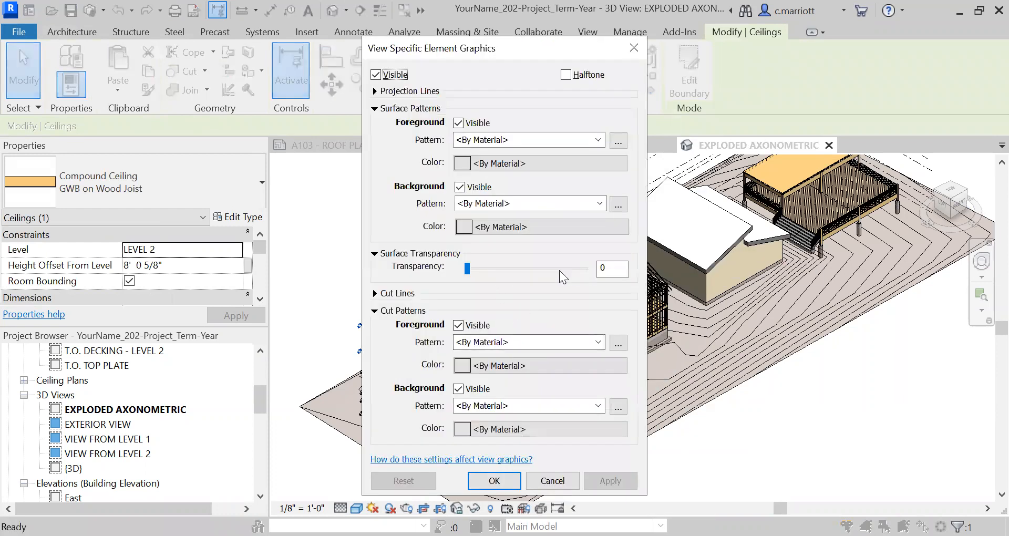
pyautogui.moveTo(468, 269); pyautogui.dragTo(528, 274)
pyautogui.click(609, 480)
pyautogui.click(492, 480)
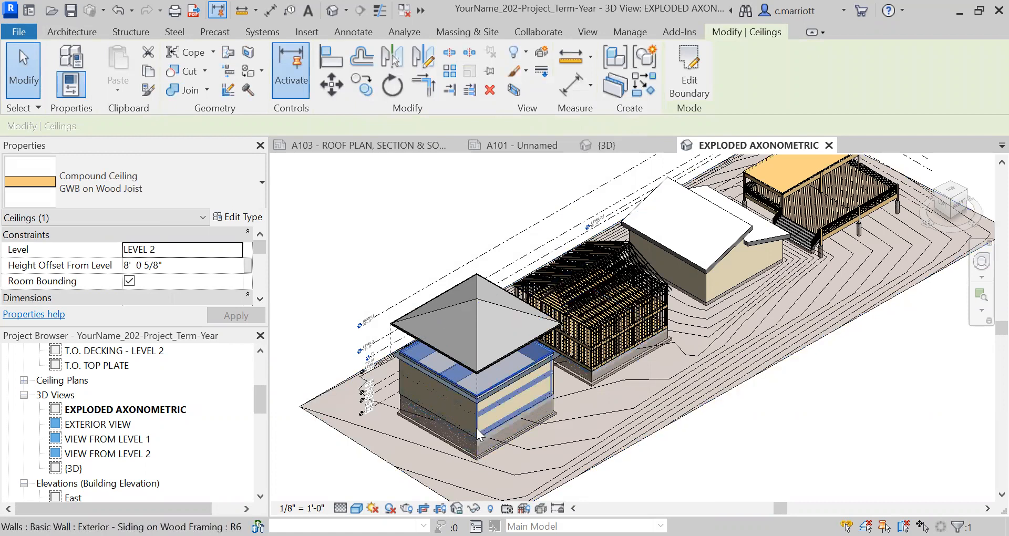
# Step: Override the front building's left-facing siding wall graphics by element in this view, setting its surface transparency to 80
pyautogui.click(396, 382)
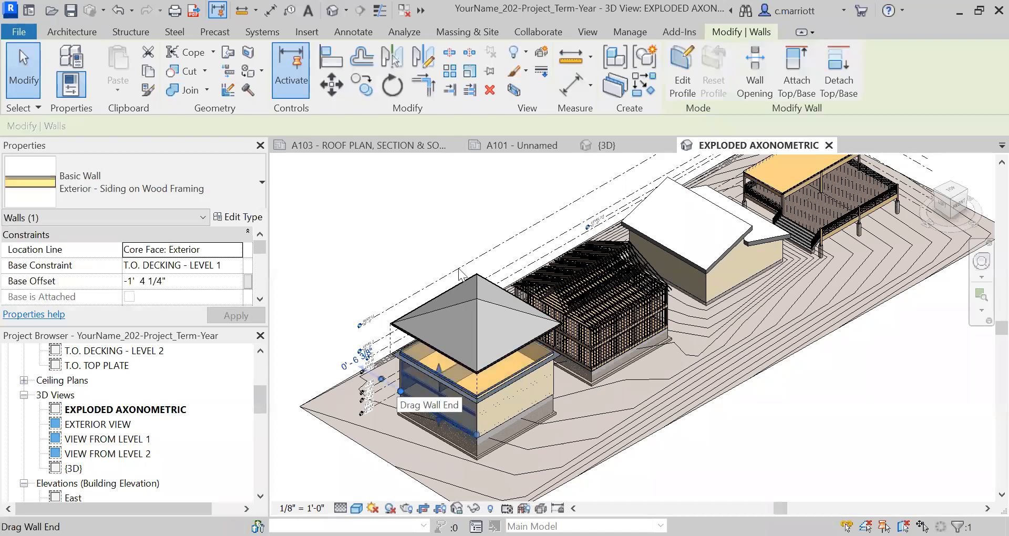
pyautogui.rightClick(423, 389)
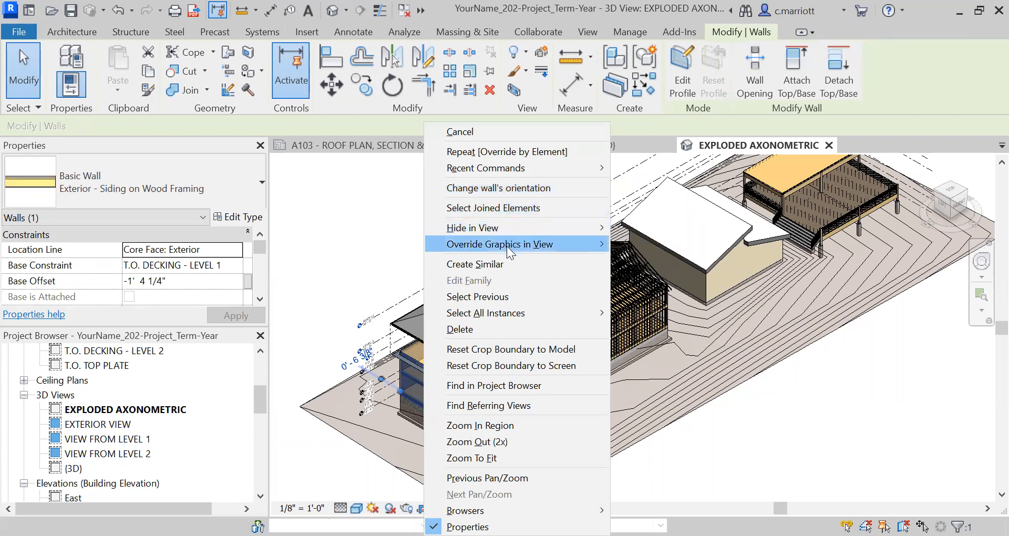
pyautogui.moveTo(507, 246)
pyautogui.click(632, 245)
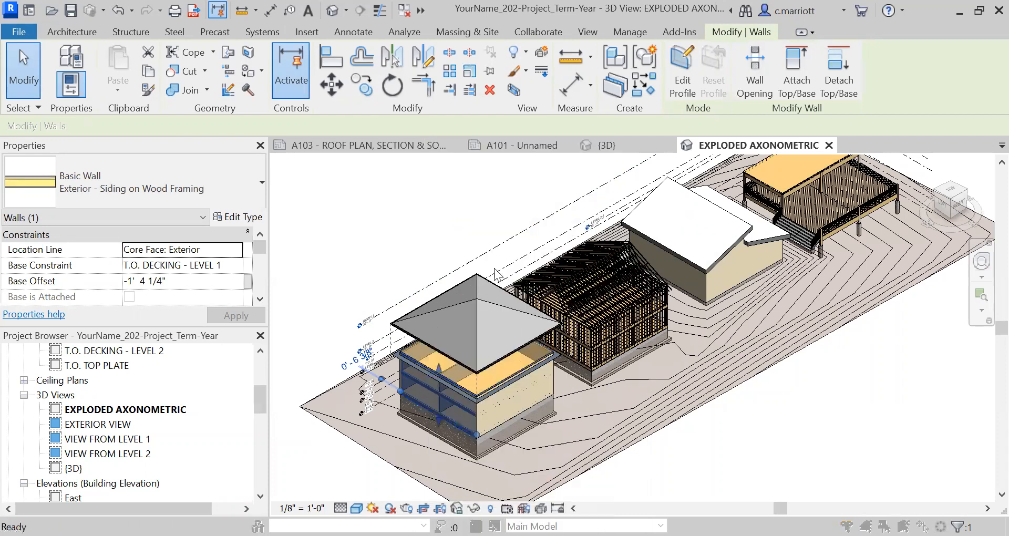
pyautogui.moveTo(469, 269); pyautogui.dragTo(560, 269)
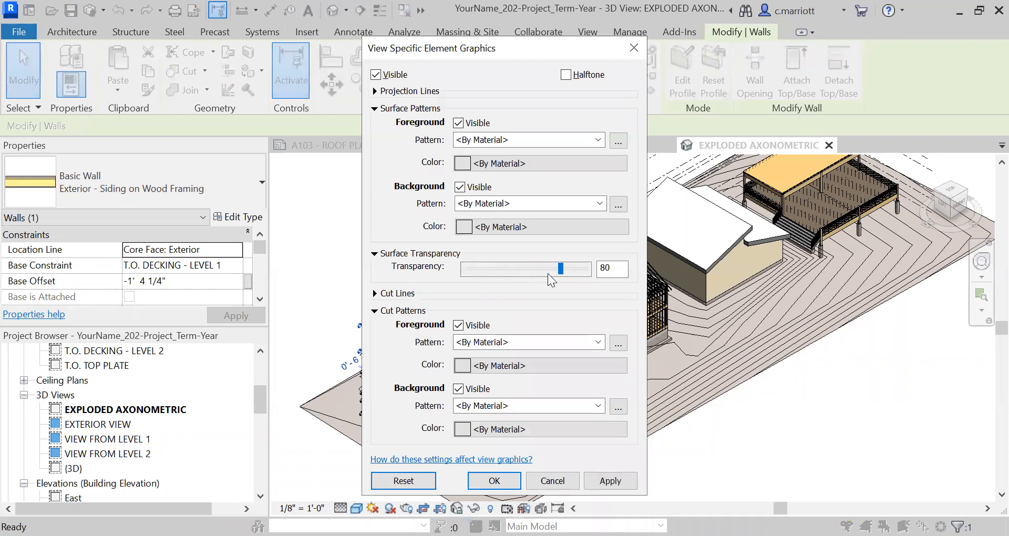
pyautogui.click(607, 480)
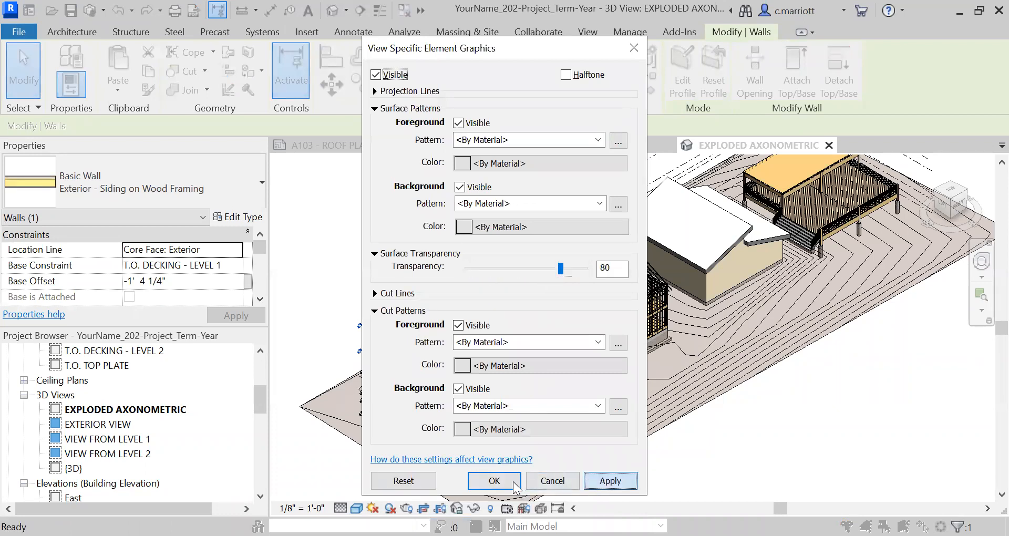
pyautogui.press('Return')
pyautogui.click(331, 209)
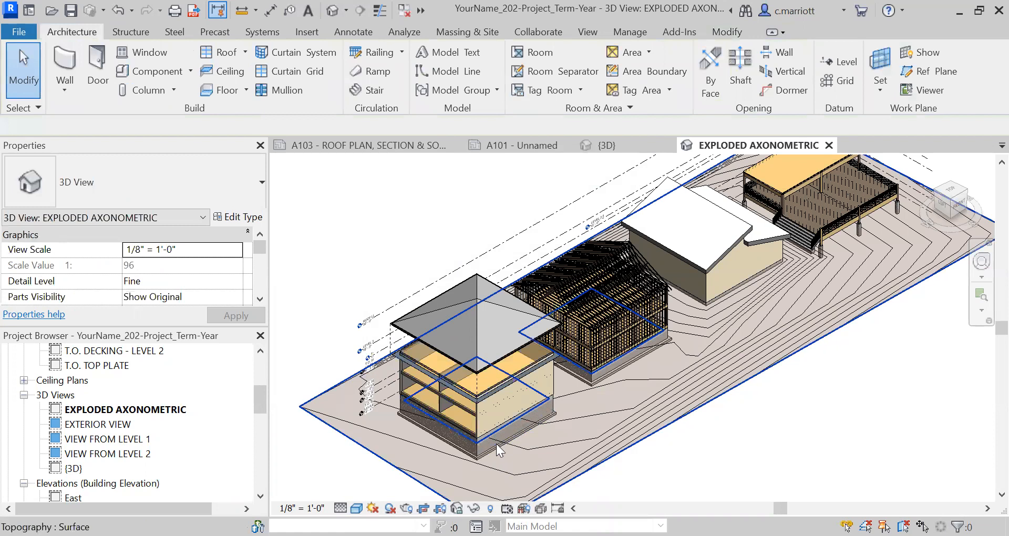
# Step: Displace the front building's right-facing siding wall outward along Y by about -26' 8" and add displacement paths at its corners
pyautogui.click(476, 414)
pyautogui.click(543, 55)
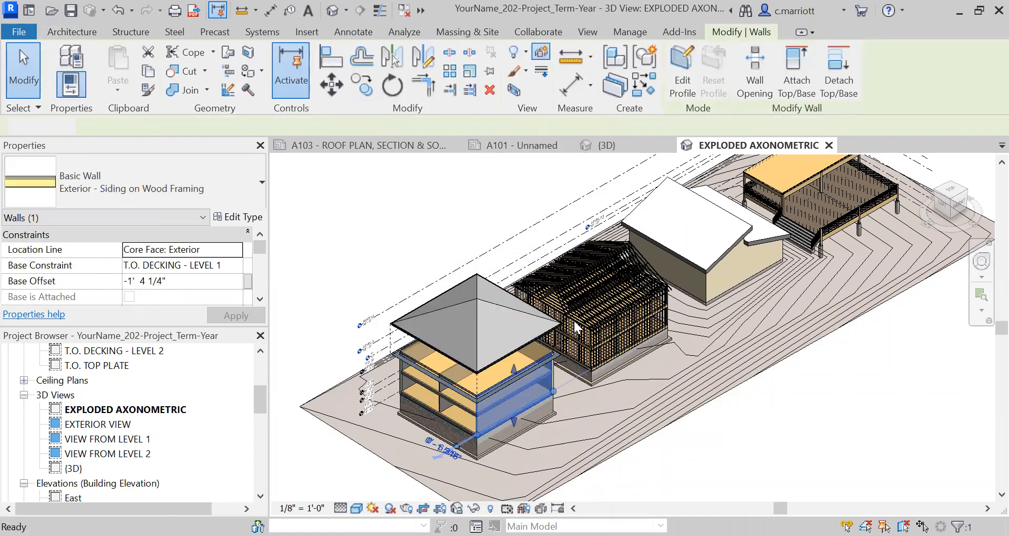
pyautogui.moveTo(490, 382); pyautogui.dragTo(528, 422)
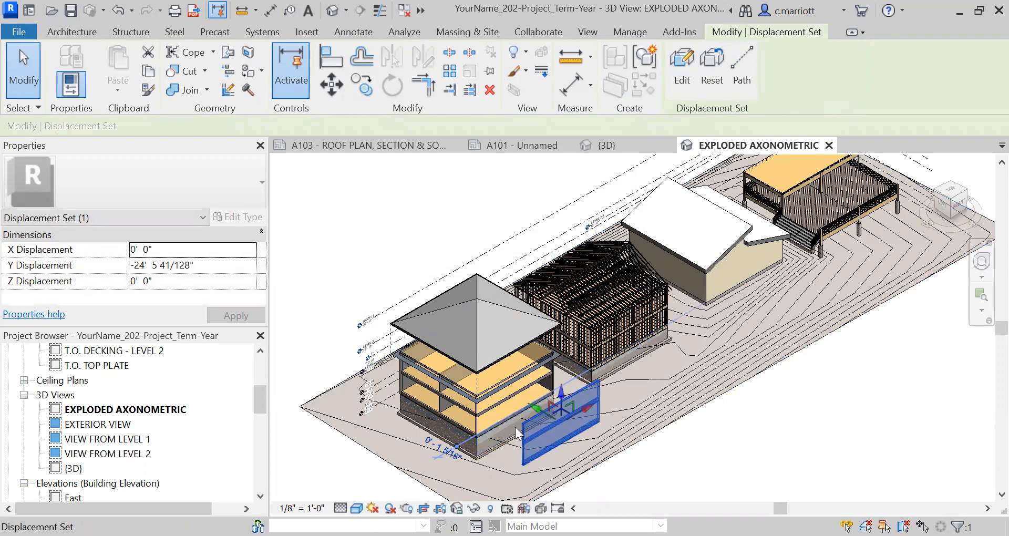
pyautogui.moveTo(538, 406)
pyautogui.mouseDown()
pyautogui.moveTo(576, 441)
pyautogui.moveTo(534, 407)
pyautogui.mouseUp()
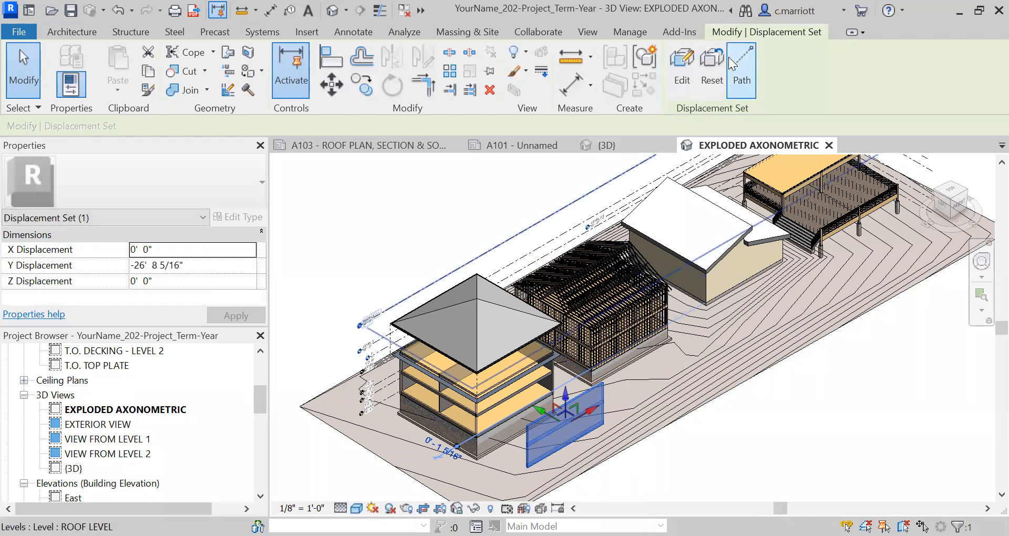
pyautogui.click(740, 64)
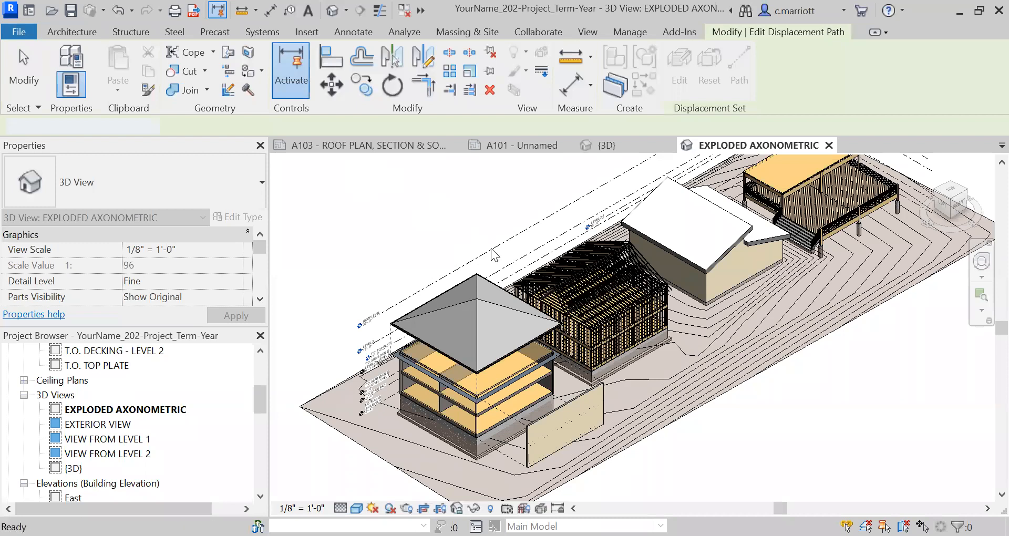
pyautogui.press('Escape')
# Step: Hide the entire Levels category in the EXPLODED AXONOMETRIC view
pyautogui.click(491, 250)
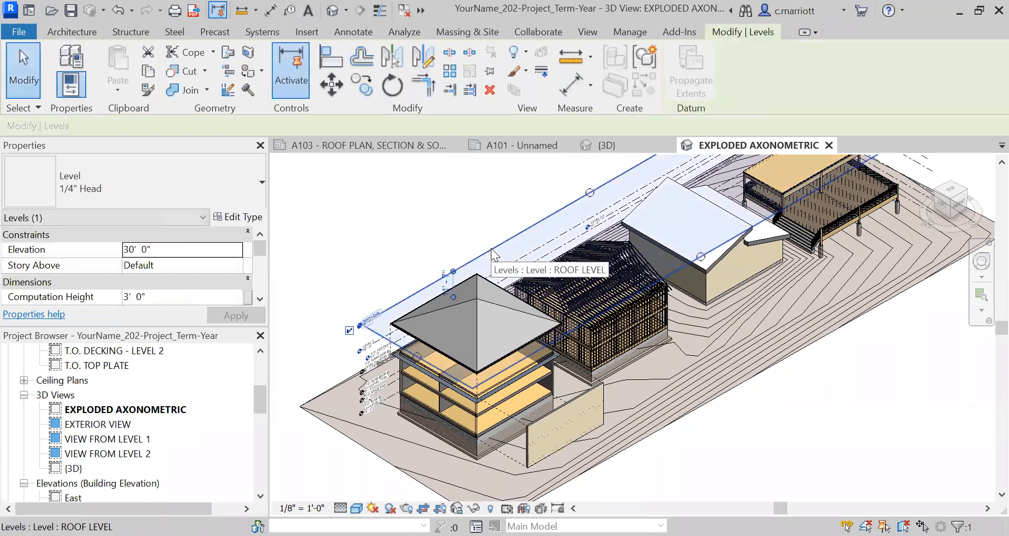
pyautogui.rightClick(492, 250)
pyautogui.moveTo(530, 231)
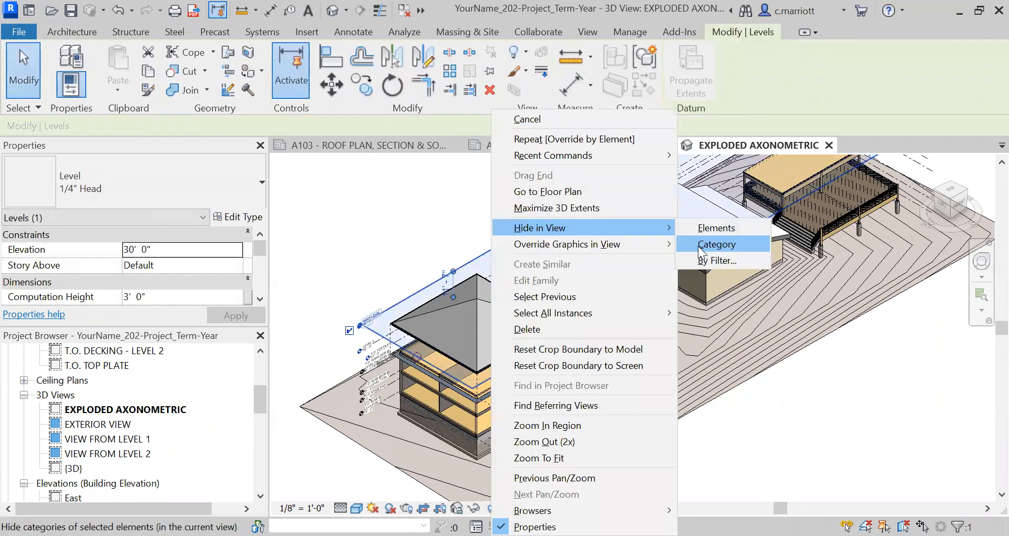
pyautogui.click(704, 245)
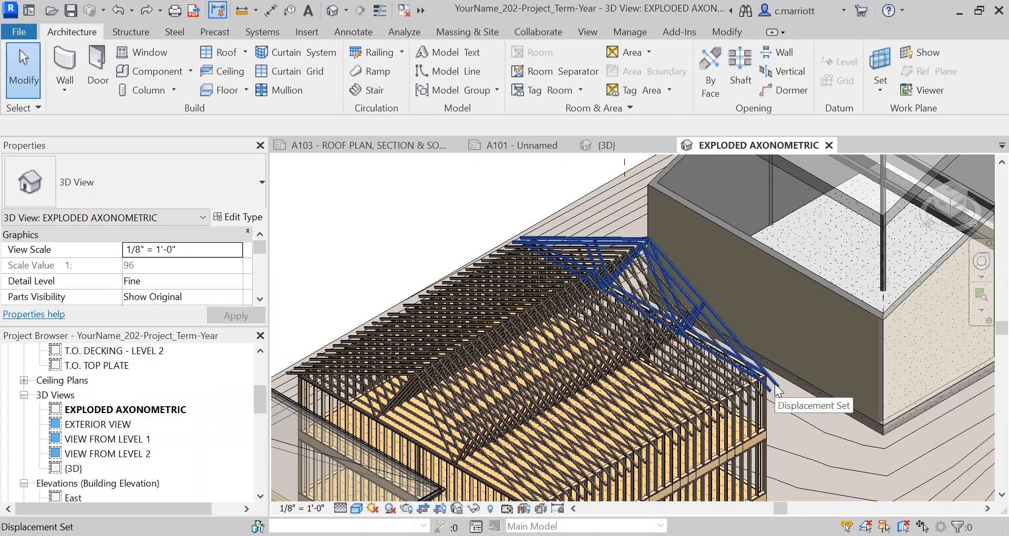
# Step: Displace five neighbouring wood roof trusses at the far end of the framed building together, raising them about 9' 6"
pyautogui.click(752, 401)
pyautogui.keyDown('ctrl'); pyautogui.click(744, 401); pyautogui.keyUp('ctrl')
pyautogui.keyDown('ctrl'); pyautogui.click(736, 405); pyautogui.keyUp('ctrl')
pyautogui.keyDown('ctrl'); pyautogui.click(736, 406); pyautogui.keyUp('ctrl')
pyautogui.keyDown('ctrl'); pyautogui.click(727, 409); pyautogui.keyUp('ctrl')
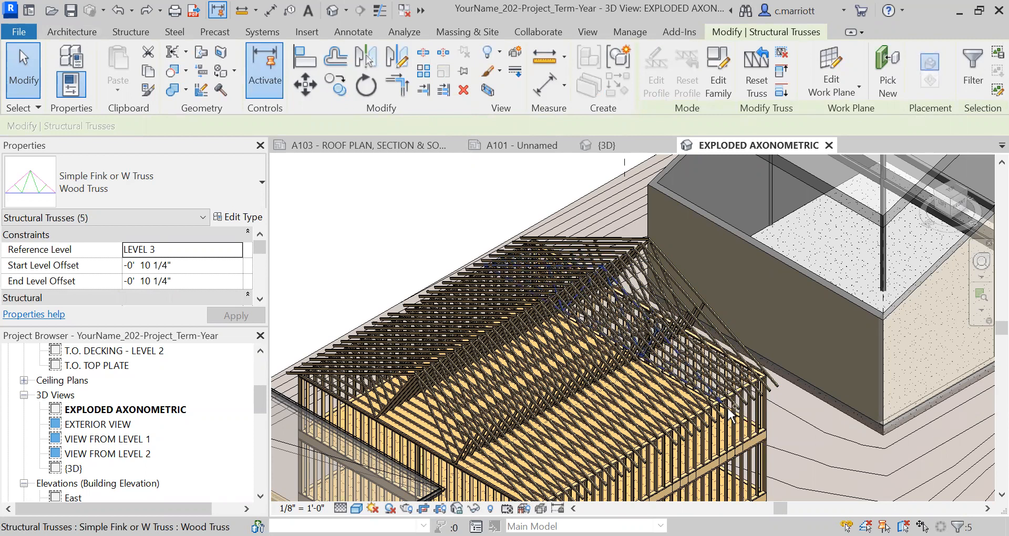
pyautogui.click(515, 54)
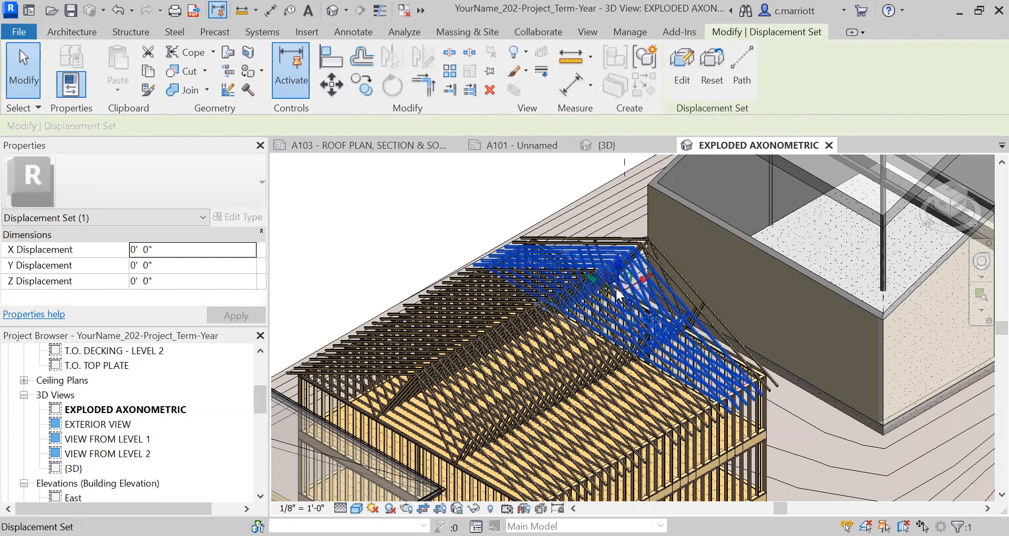
pyautogui.moveTo(620, 265); pyautogui.dragTo(607, 197)
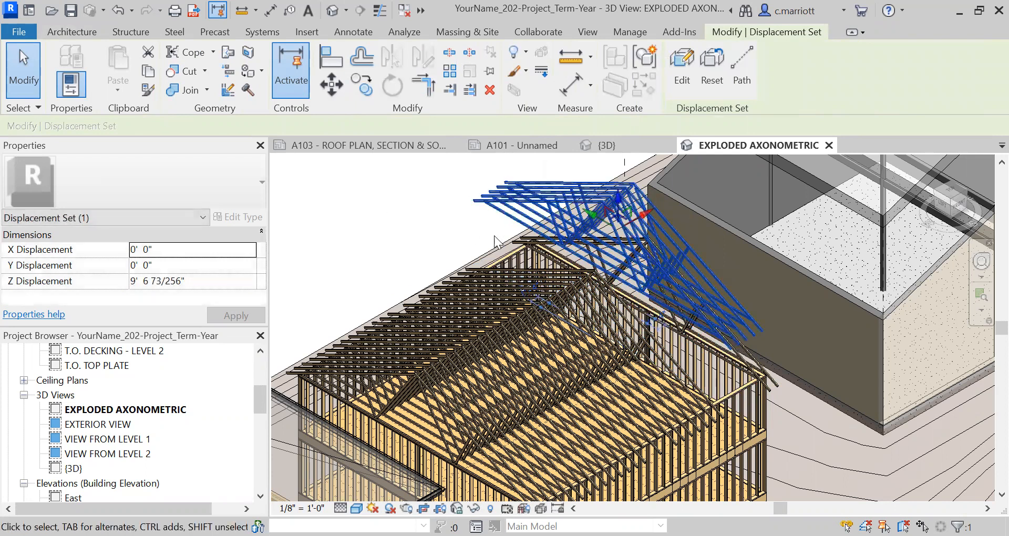
pyautogui.click(392, 204)
# Step: Try resetting the raised truss displacement set to its original position, and undo the reset
pyautogui.click(505, 216)
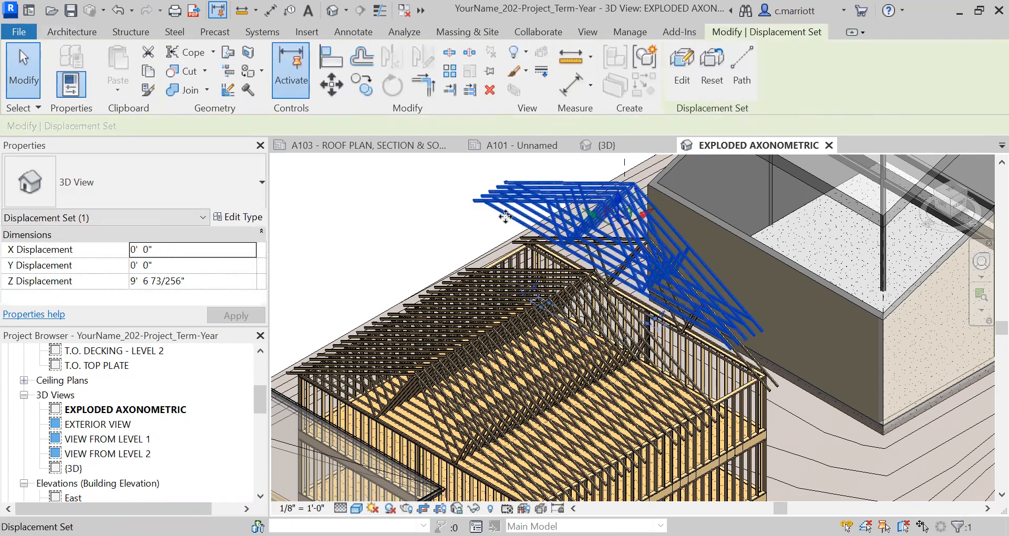
pyautogui.click(711, 66)
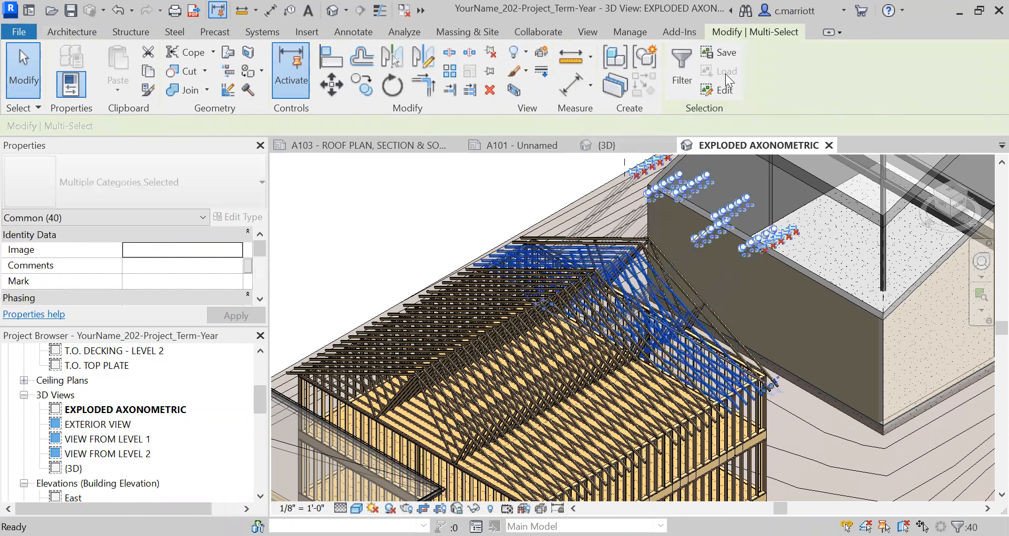
pyautogui.hotkey('ctrl', 'z')
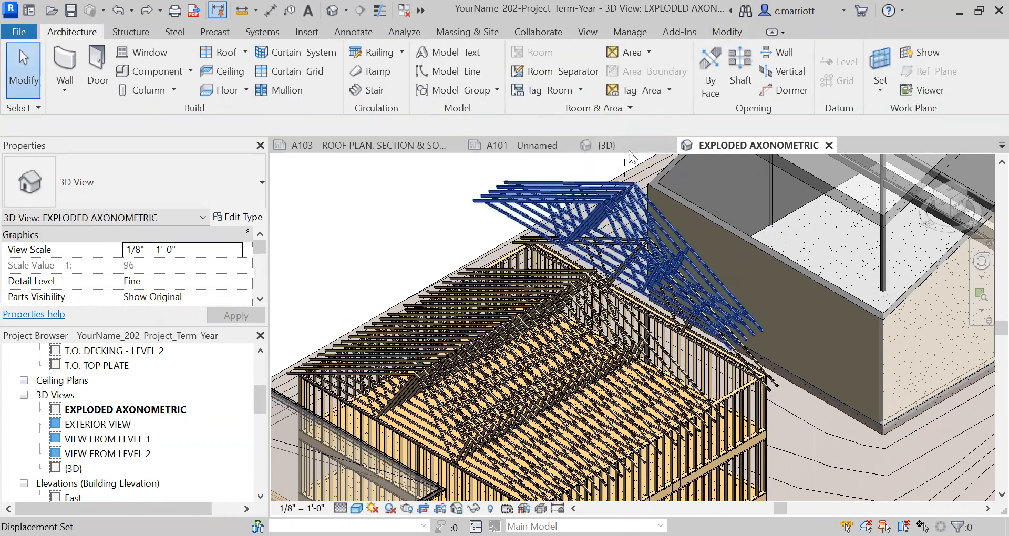
# Step: Add displacement paths from the ends of the raised group of trusses back to the building frame
pyautogui.click(495, 183)
pyautogui.click(446, 172)
pyautogui.click(491, 207)
pyautogui.click(314, 194)
pyautogui.click(473, 206)
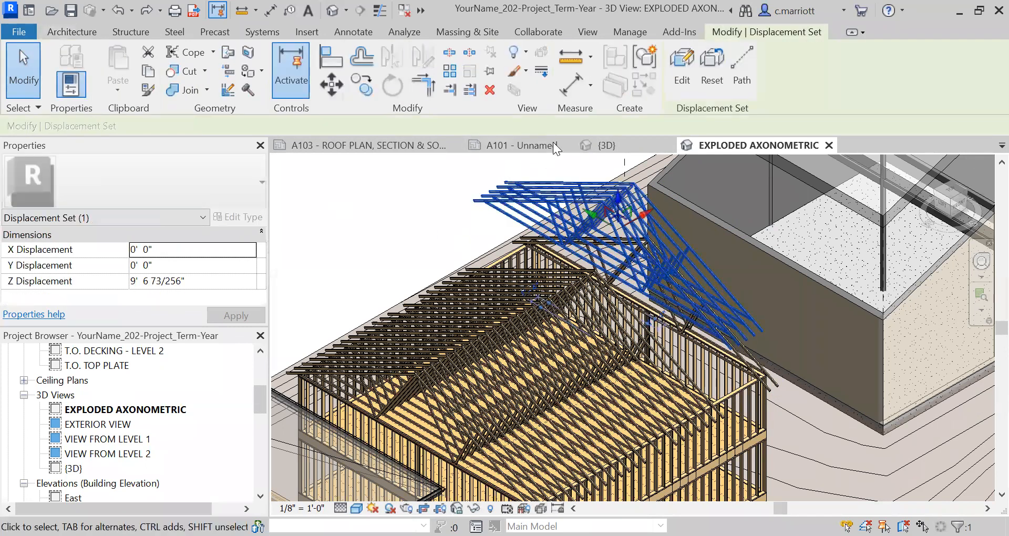
pyautogui.click(738, 64)
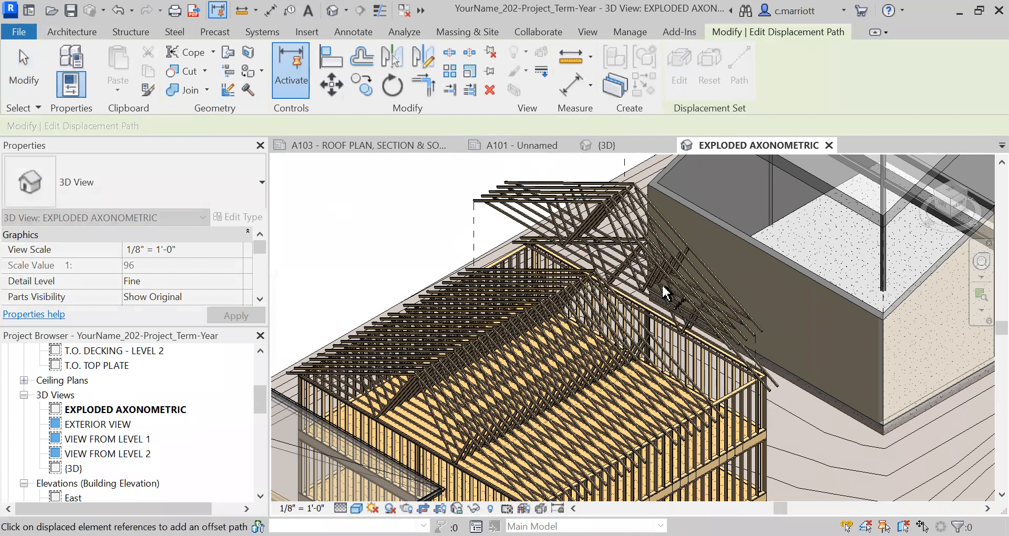
pyautogui.scroll(2, 760, 336)
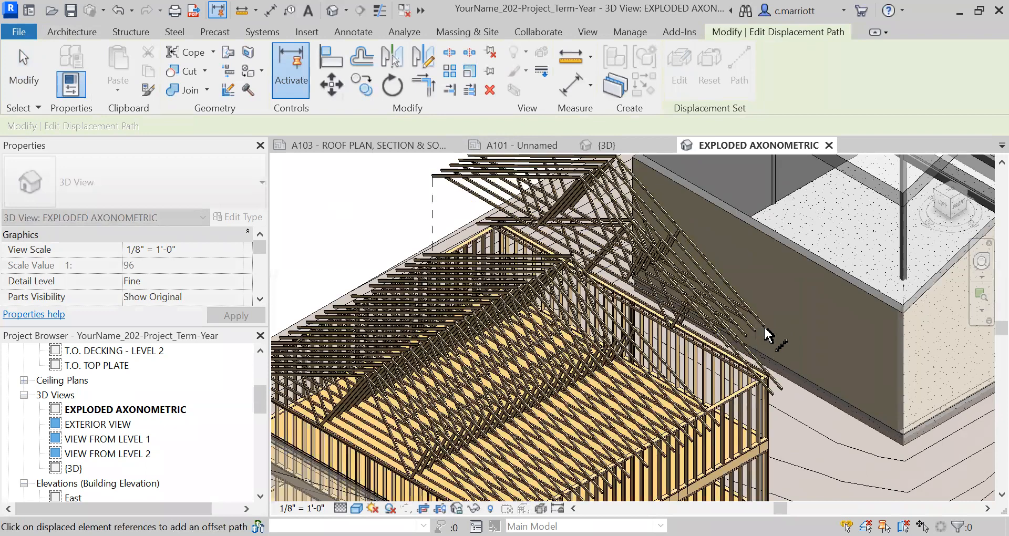
pyautogui.scroll(3, 763, 333)
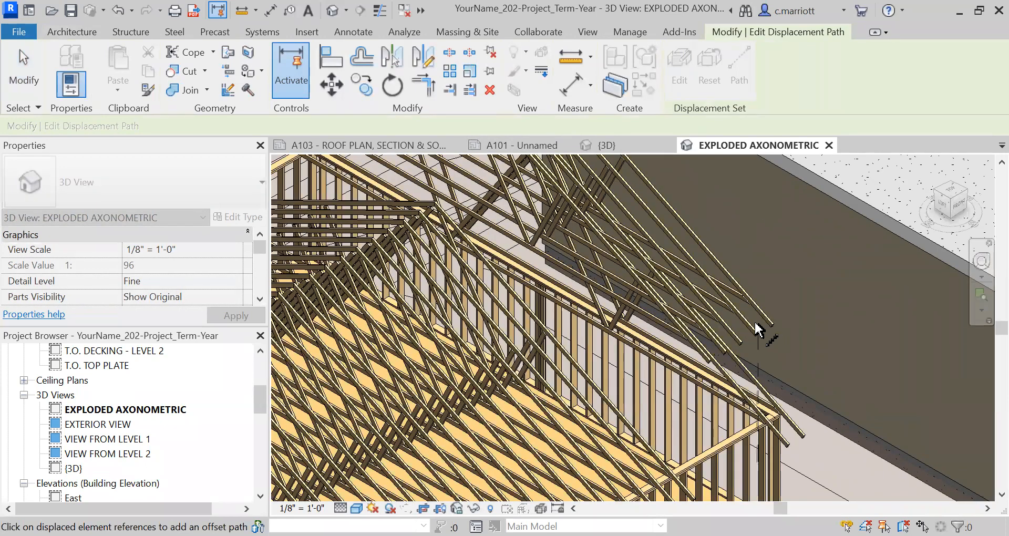
pyautogui.scroll(-2, 727, 361)
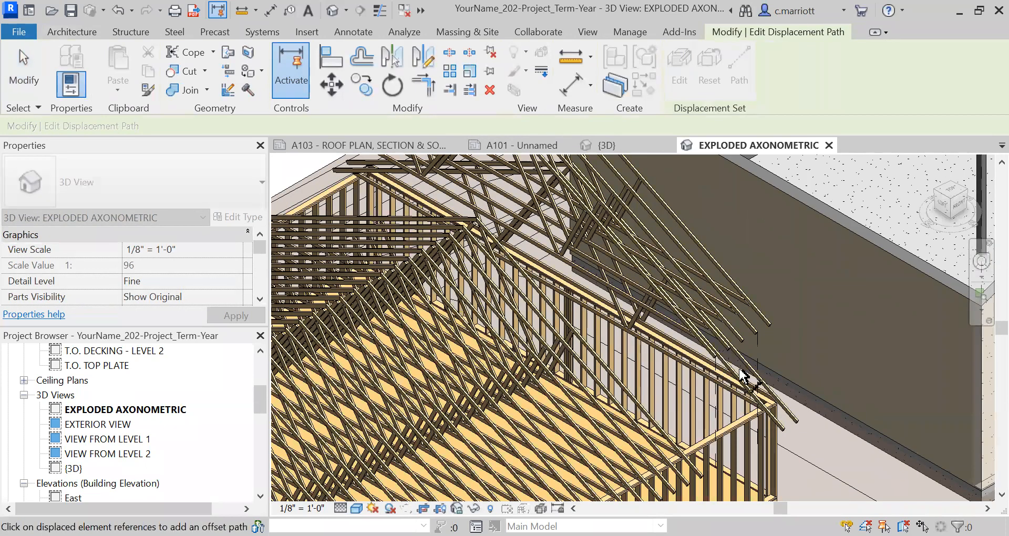
pyautogui.press('Escape')
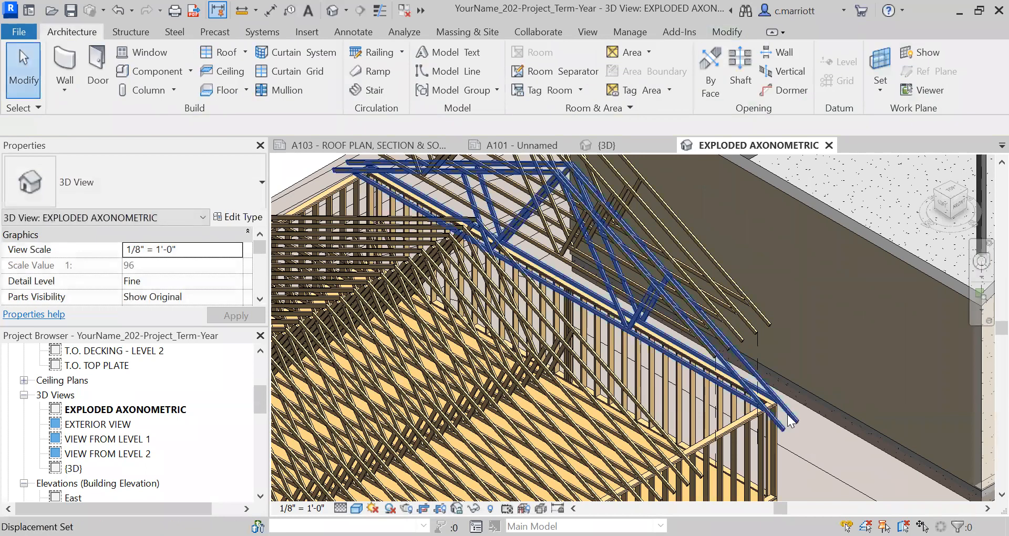
# Step: Raise the remaining truss displacement set at the framed building's far end about 9' 11", and nudge it -0' 5" in both X and Y
pyautogui.click(781, 425)
pyautogui.scroll(-3, 520, 252)
pyautogui.scroll(-1, 555, 241)
pyautogui.moveTo(556, 241); pyautogui.dragTo(534, 343, button='middle')
pyautogui.scroll(1, 540, 332)
pyautogui.moveTo(539, 332); pyautogui.dragTo(541, 256)
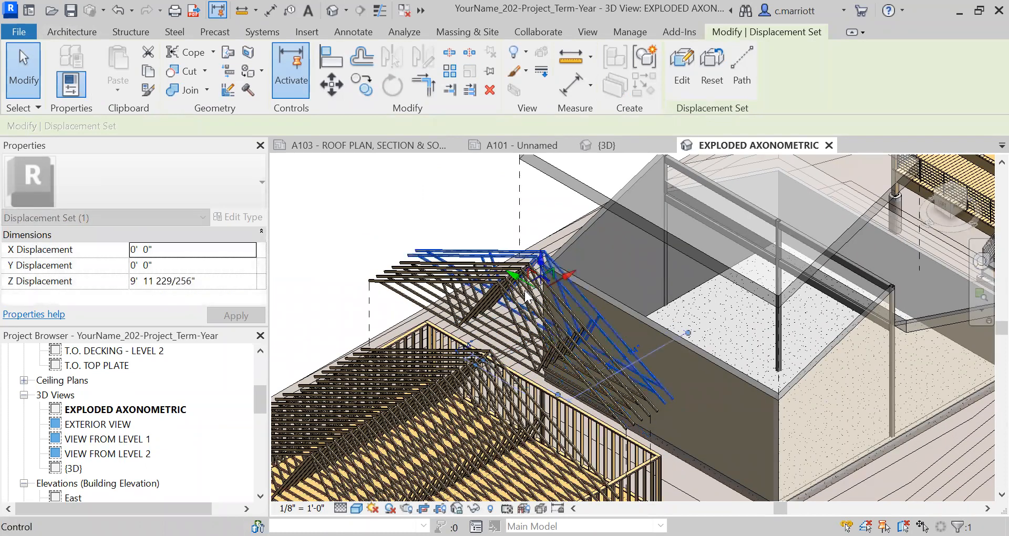
pyautogui.press('Right')
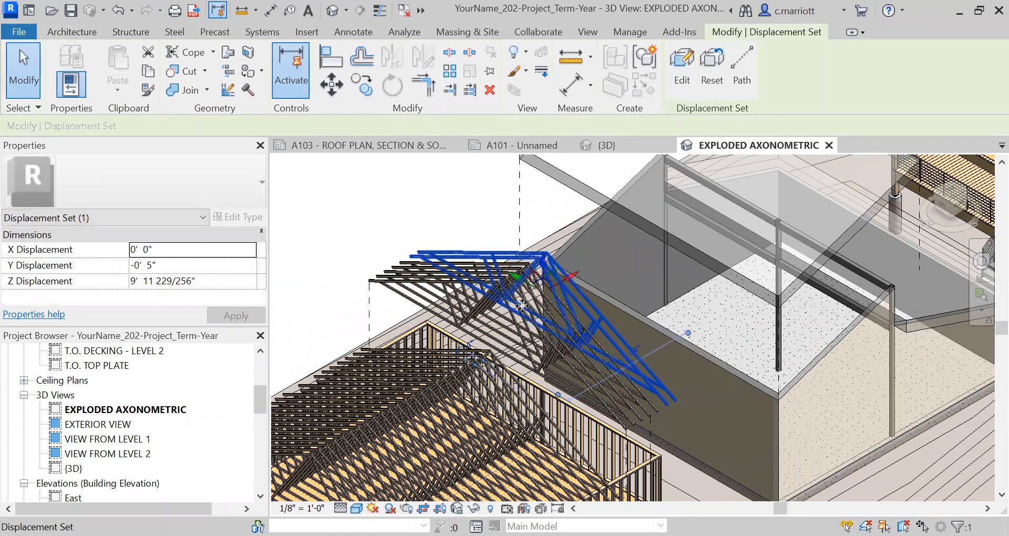
pyautogui.press('Down')
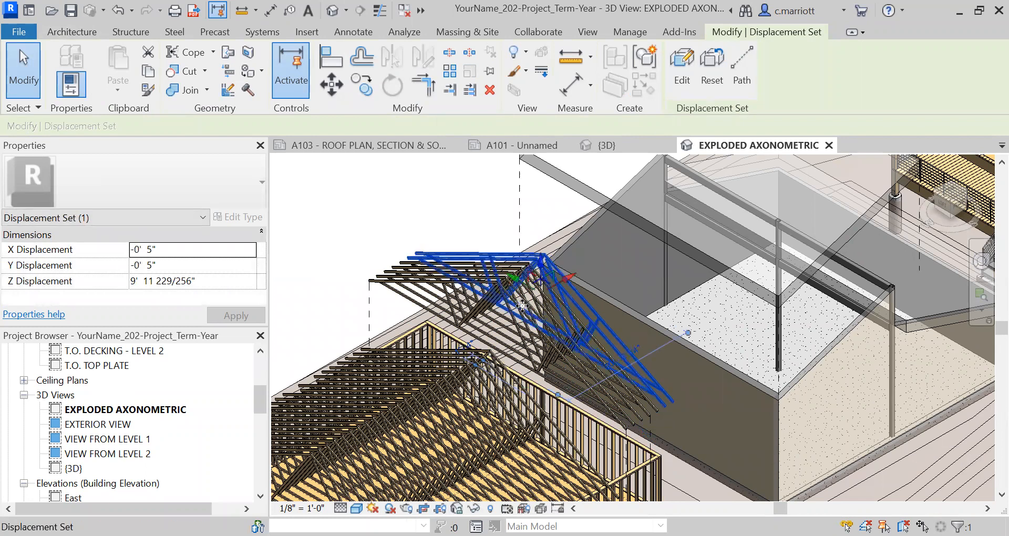
pyautogui.click(432, 175)
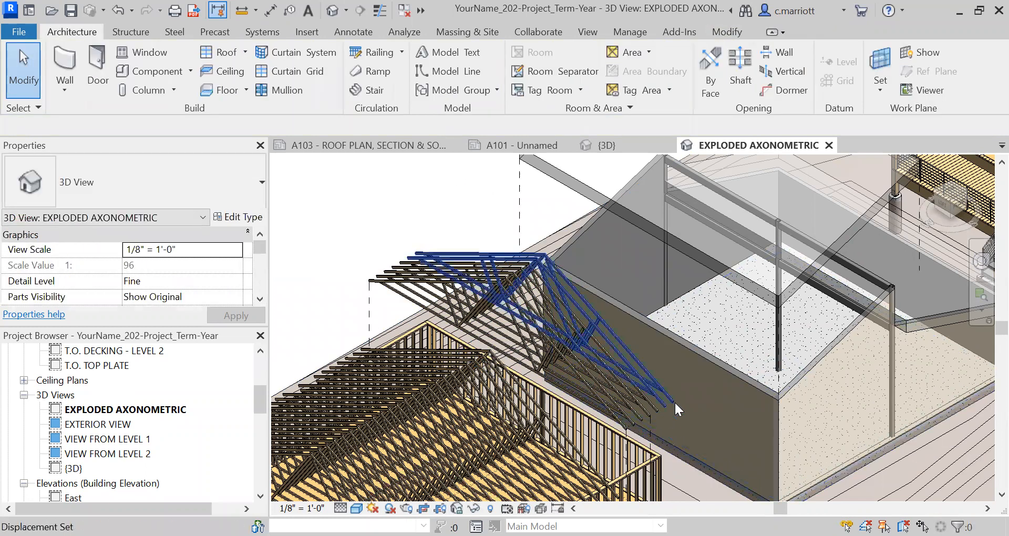
# Step: Add a displacement path from the lower end of the newly raised end trusses down to the building frame
pyautogui.click(642, 359)
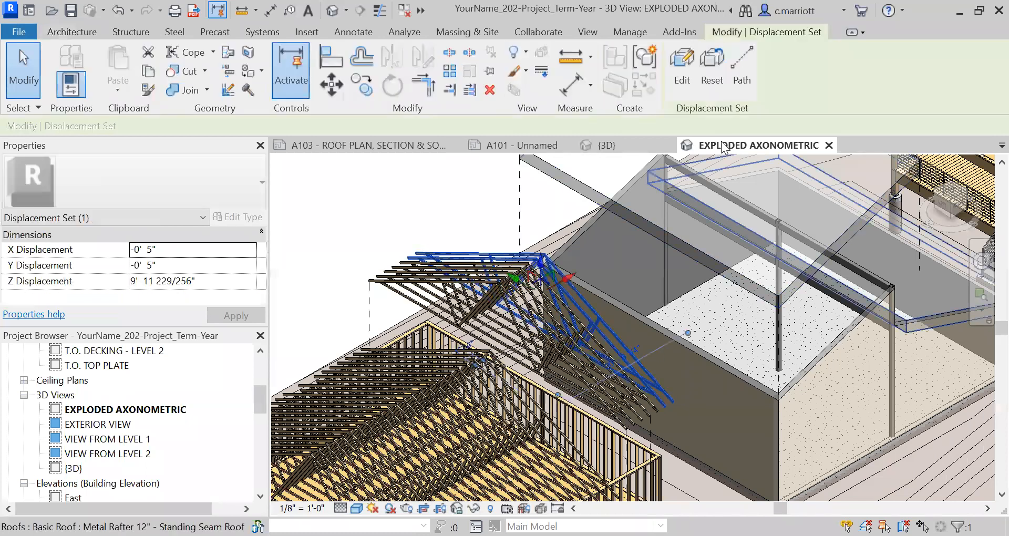
pyautogui.click(740, 59)
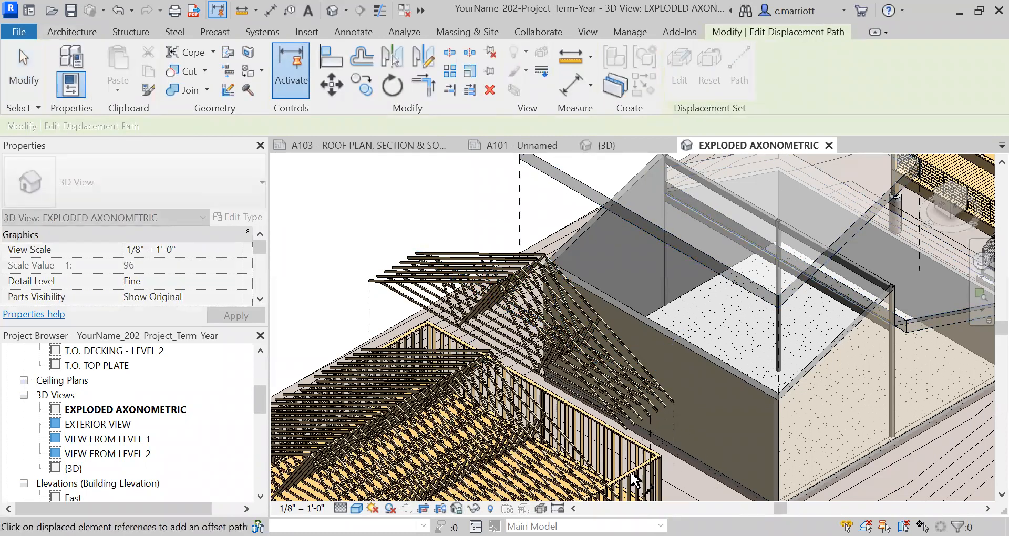
pyautogui.click(648, 425)
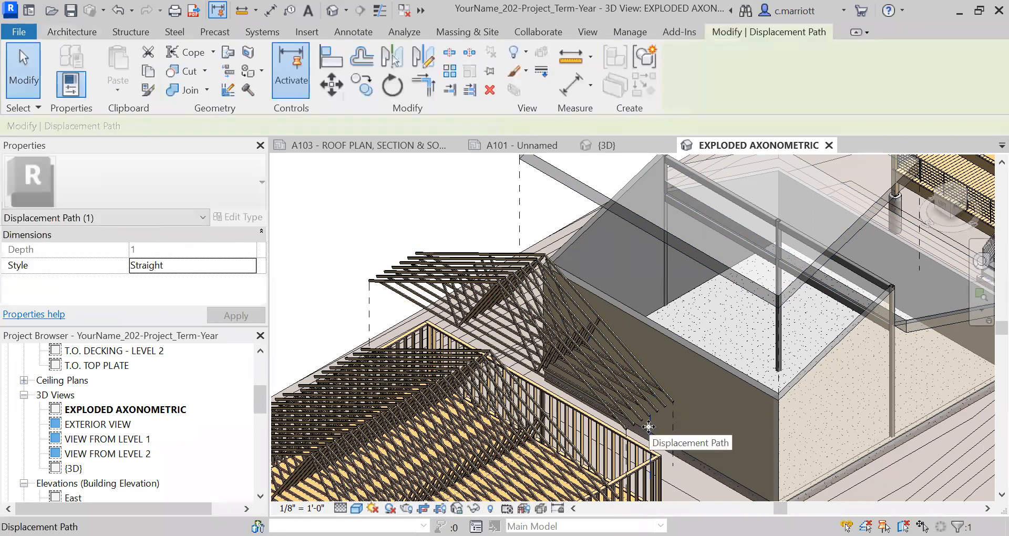
pyautogui.press('Escape')
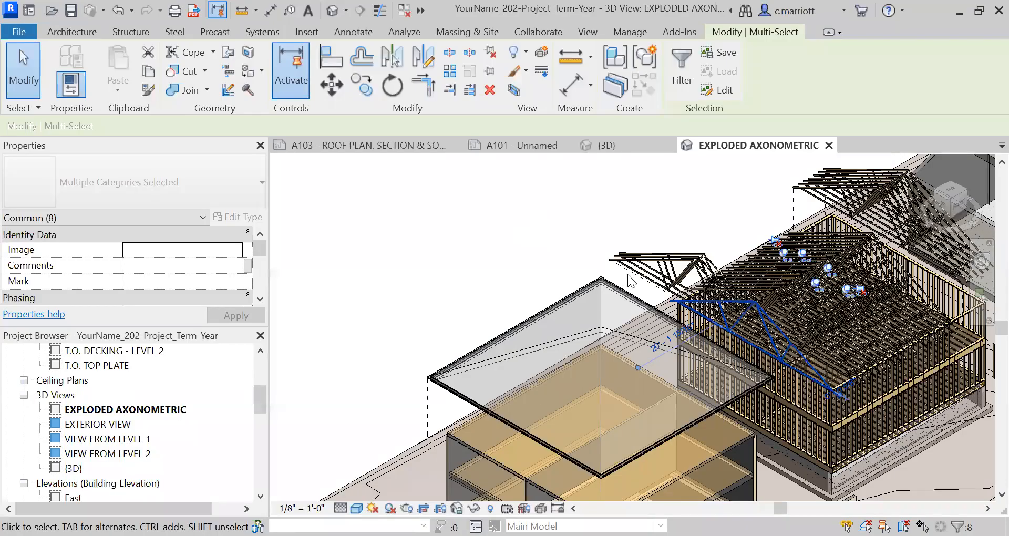
# Step: Reset the horizontally displaced truss set at the framed building's near end to its original position
pyautogui.click(635, 264)
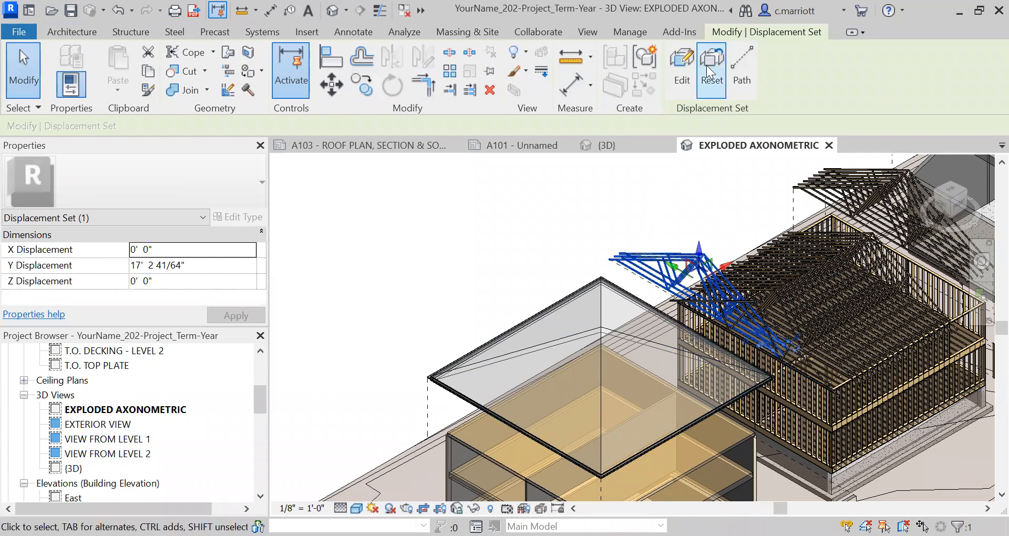
pyautogui.click(709, 103)
pyautogui.click(637, 225)
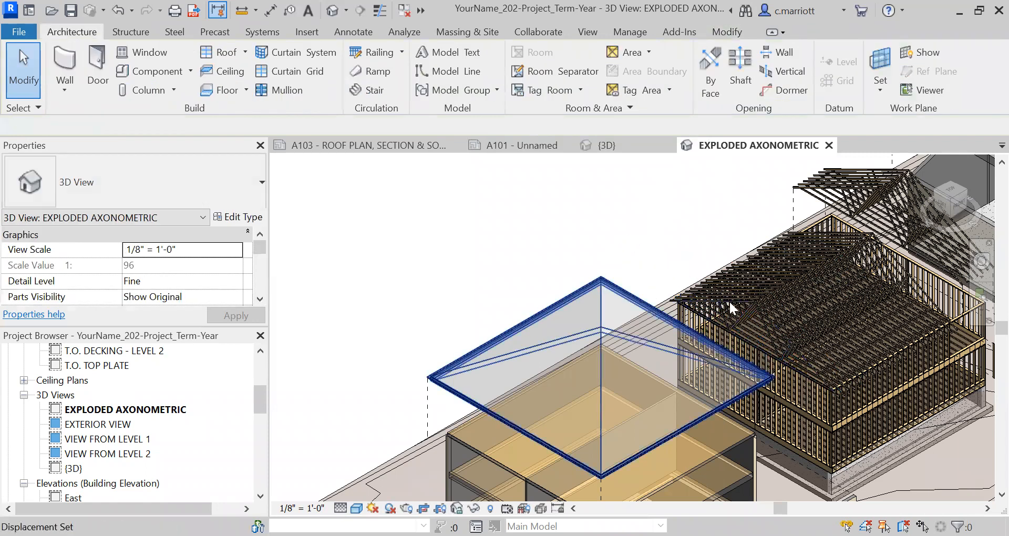
# Step: Select all 3x6 decking instances visible in the view and override their category graphics with a surface transparency of 70
pyautogui.scroll(-2, 656, 246)
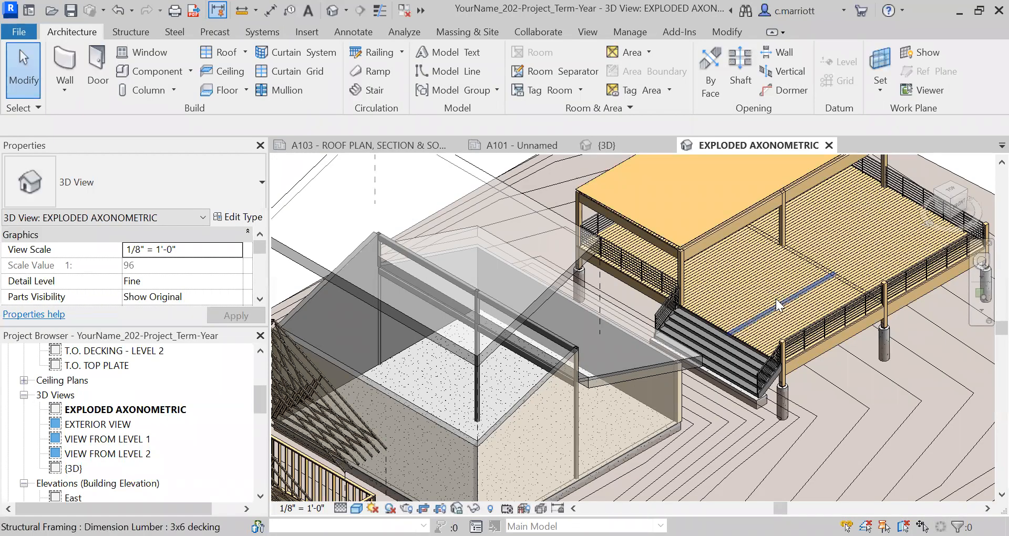
pyautogui.click(777, 305)
pyautogui.rightClick(777, 306)
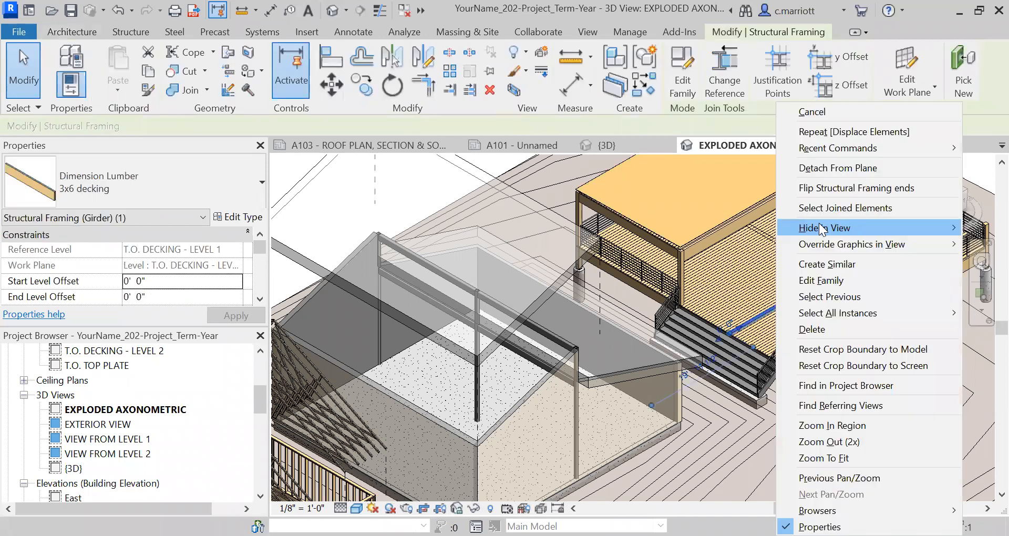
pyautogui.moveTo(823, 229)
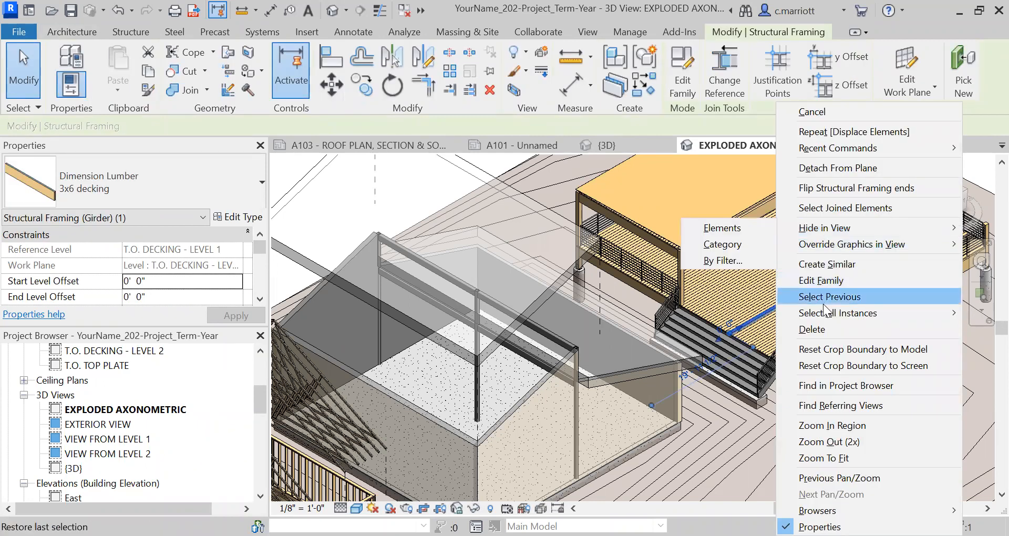
pyautogui.moveTo(827, 315)
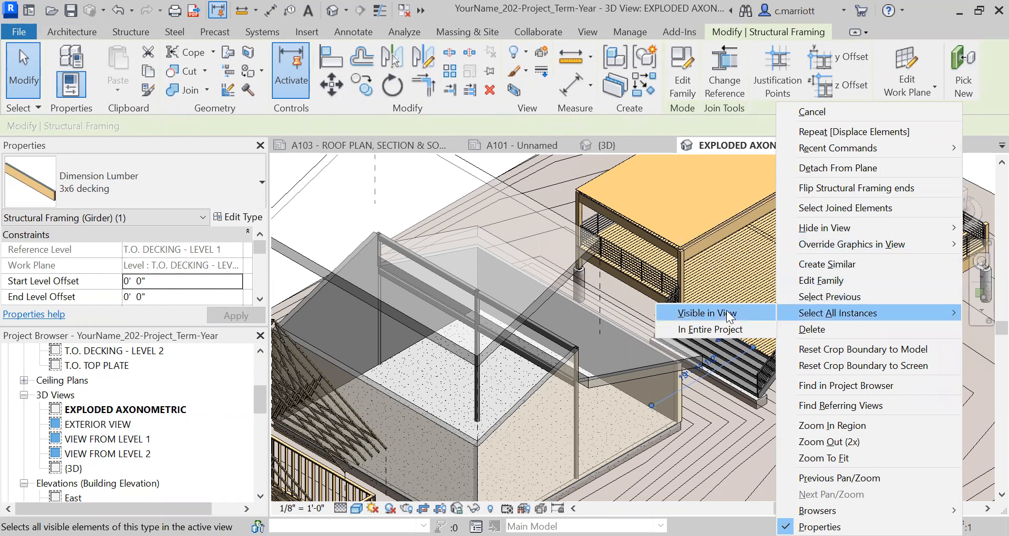
pyautogui.click(695, 312)
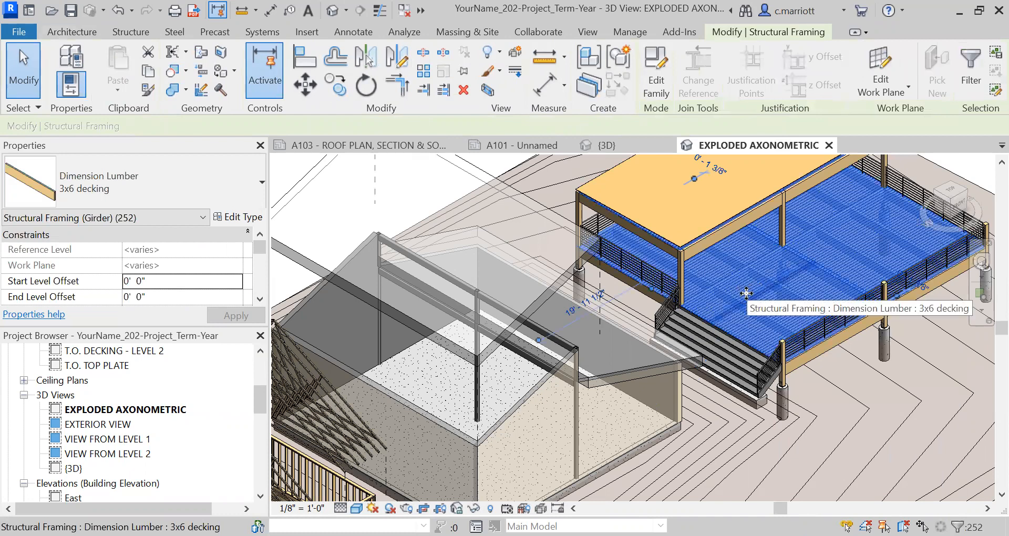
pyautogui.rightClick(772, 267)
pyautogui.moveTo(786, 243)
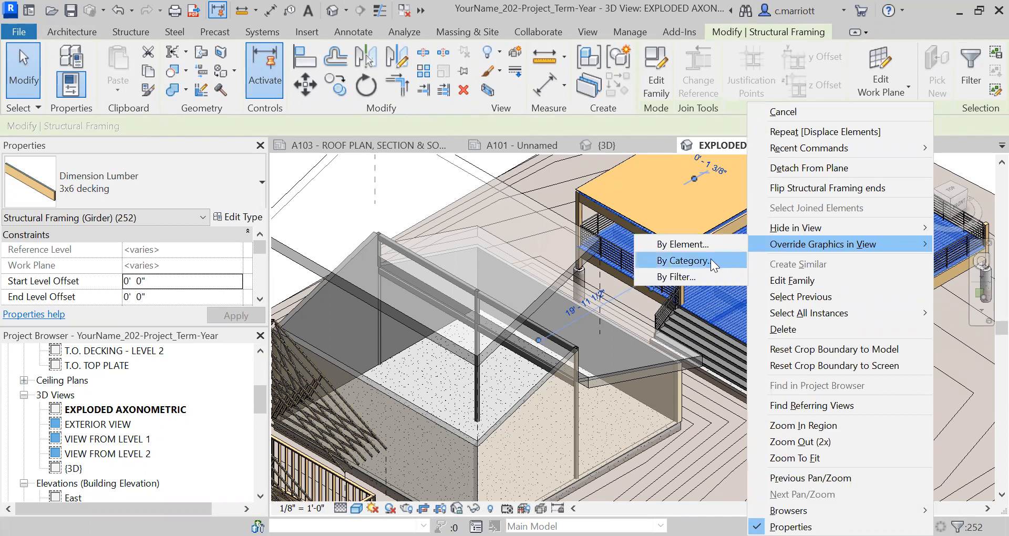
pyautogui.click(679, 259)
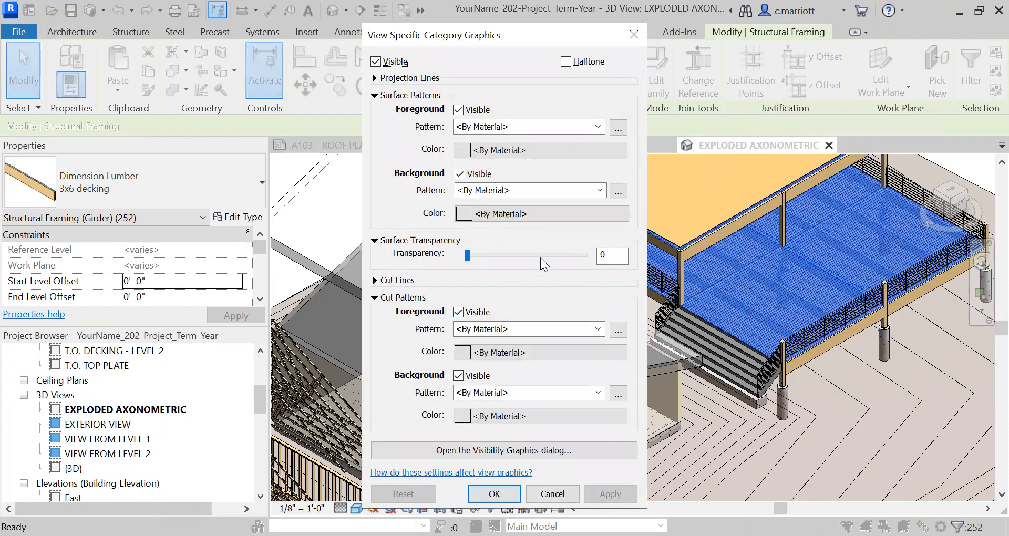
pyautogui.click(602, 256)
pyautogui.write('7')
pyautogui.click(494, 494)
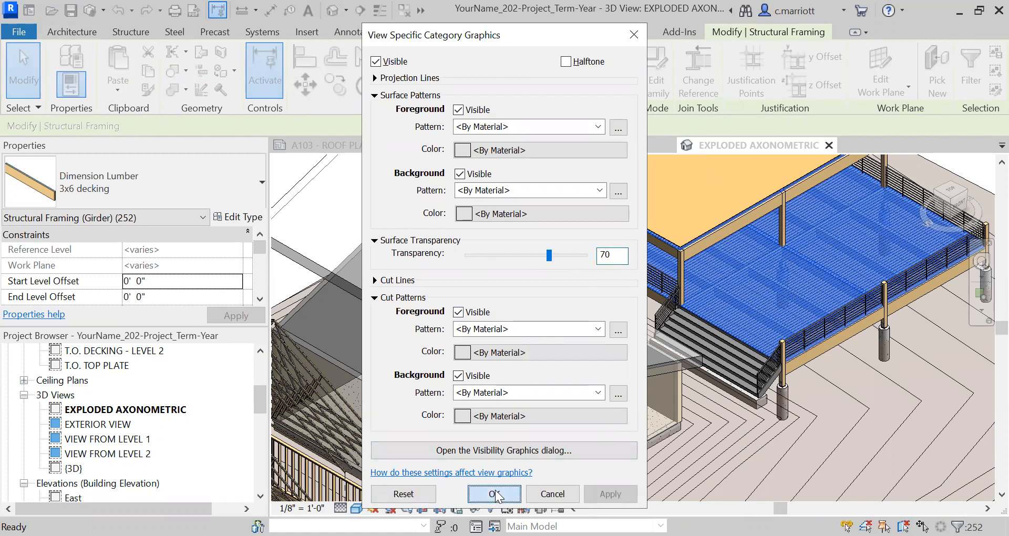
pyautogui.click(837, 368)
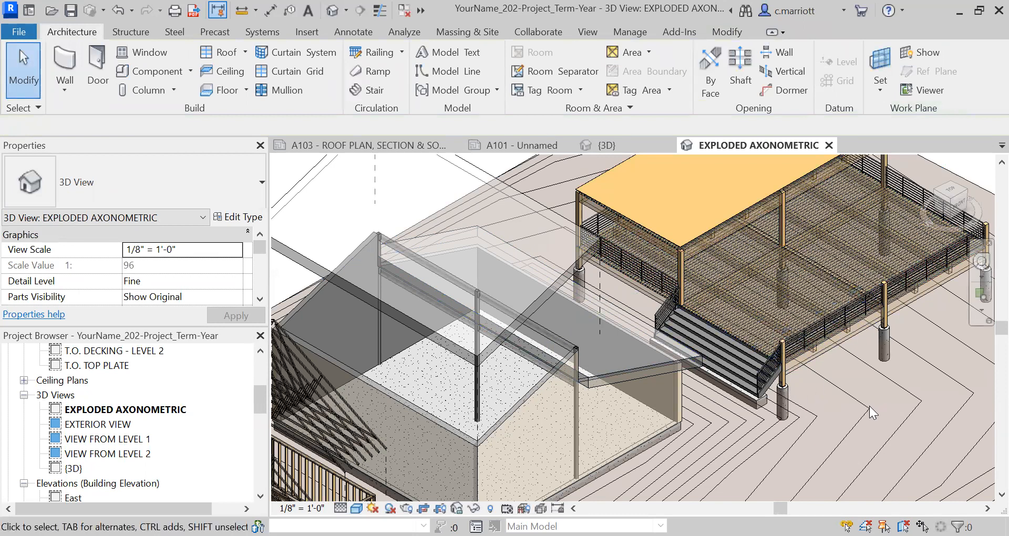
pyautogui.scroll(1, 777, 370)
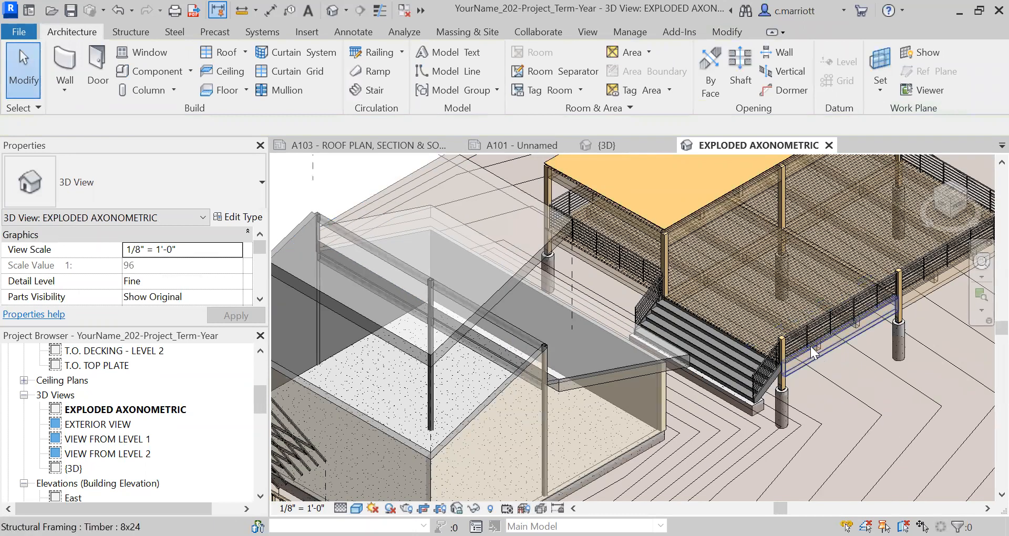
pyautogui.scroll(-2, 812, 348)
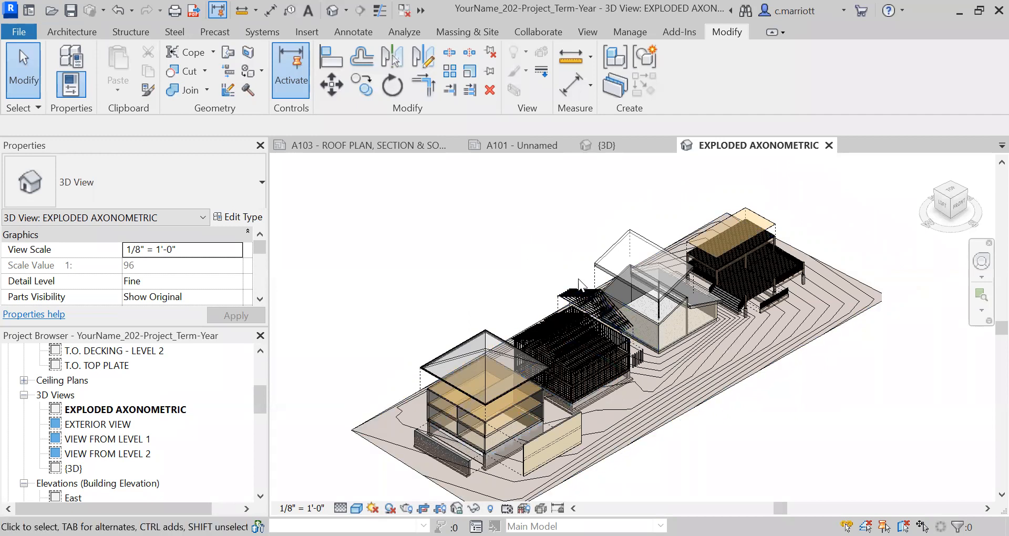
pyautogui.scroll(2, 579, 271)
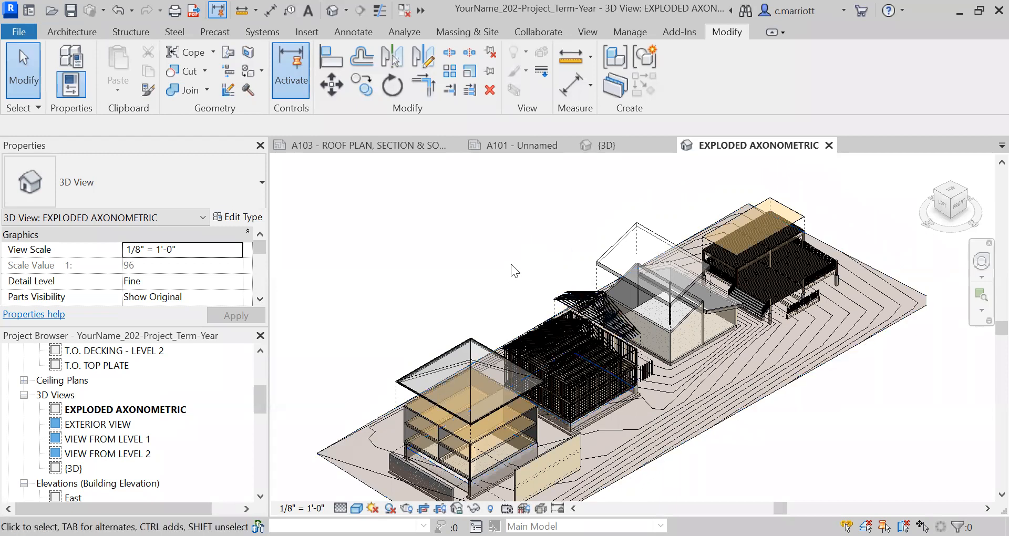
pyautogui.scroll(-1, 511, 264)
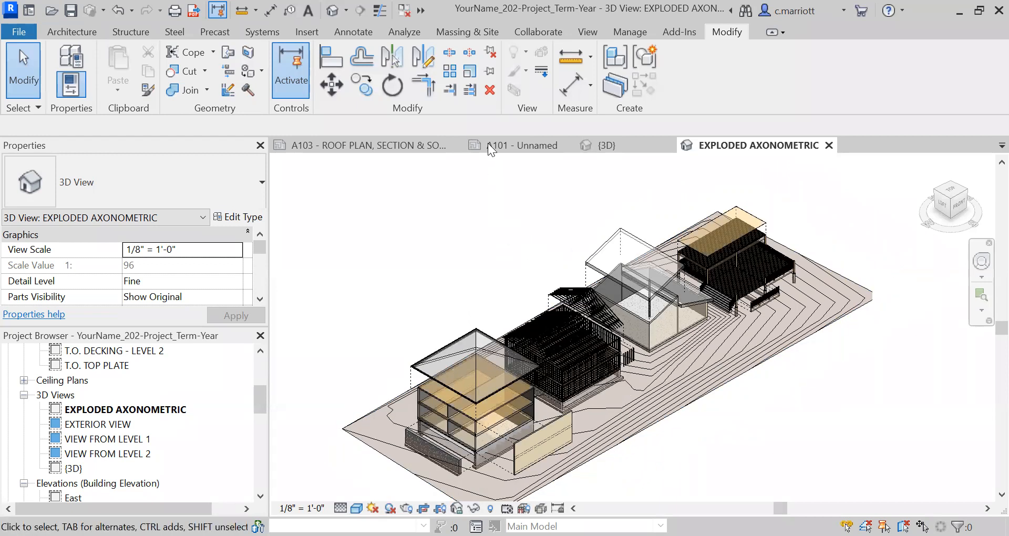